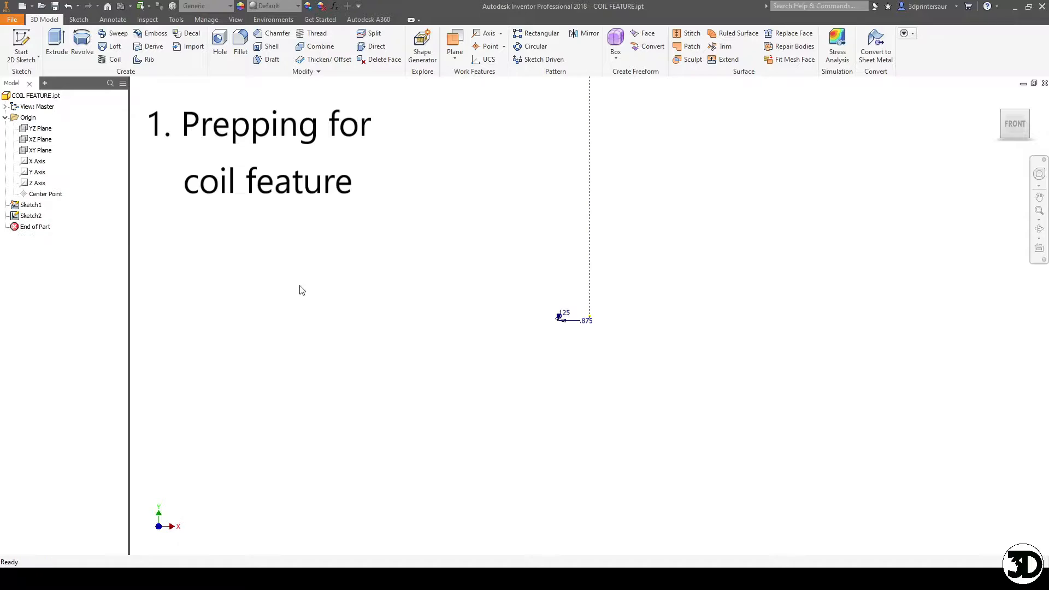
Step: Start a Coil feature from the small 0.125 circle profile, using the vertical dotted centerline as its axis
scroll(670, 191, up, 3)
mouse_move(670, 193)
middle_down()
mouse_move(688, 293)
mouse_move(703, 276)
mouse_move(716, 290)
middle_up()
scroll(688, 292, down, 6)
scroll(688, 287, up, 1)
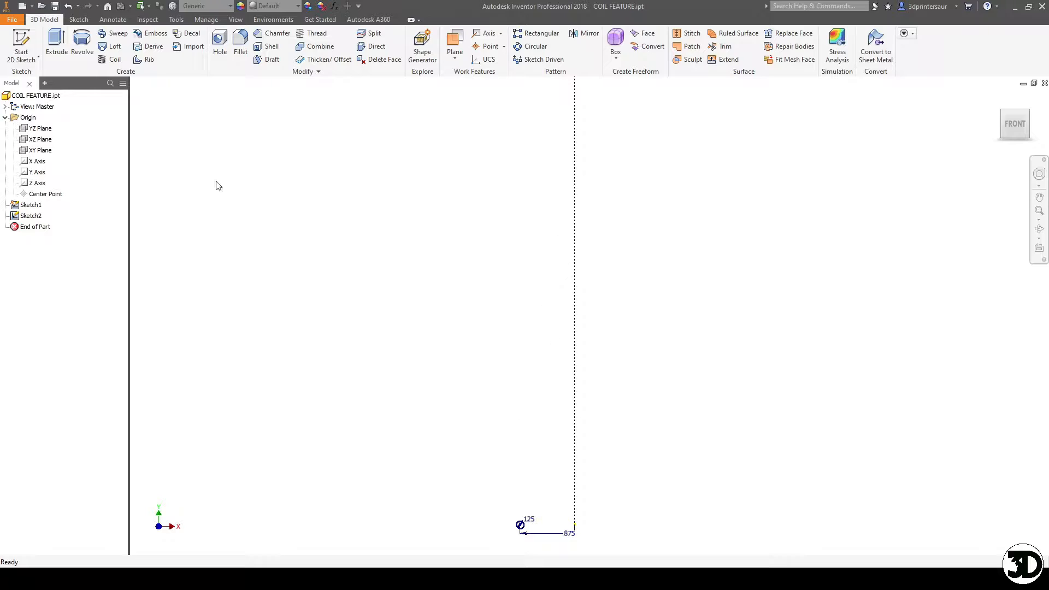
click(112, 60)
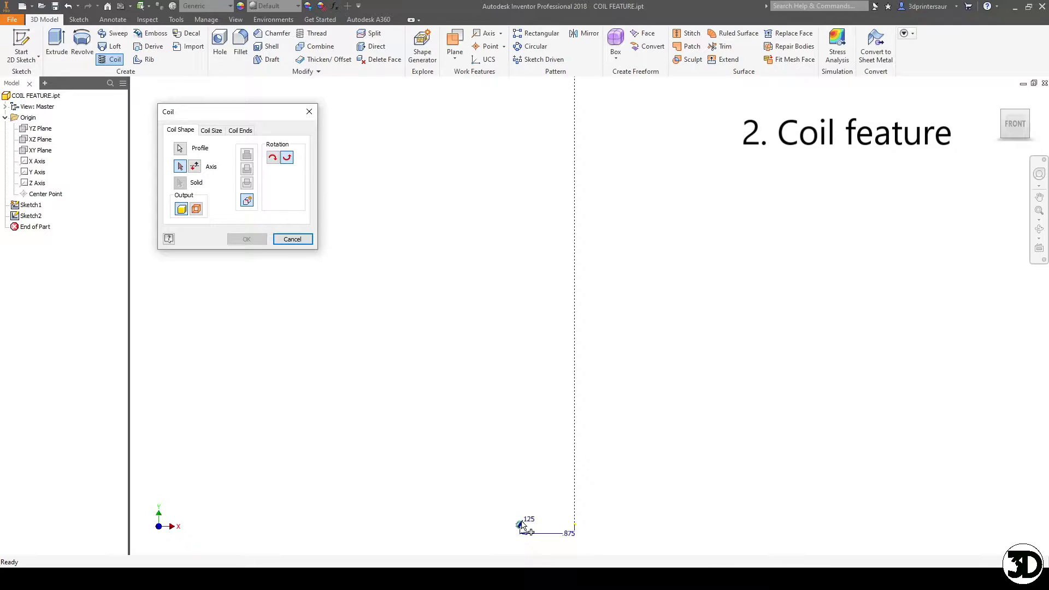
click(180, 169)
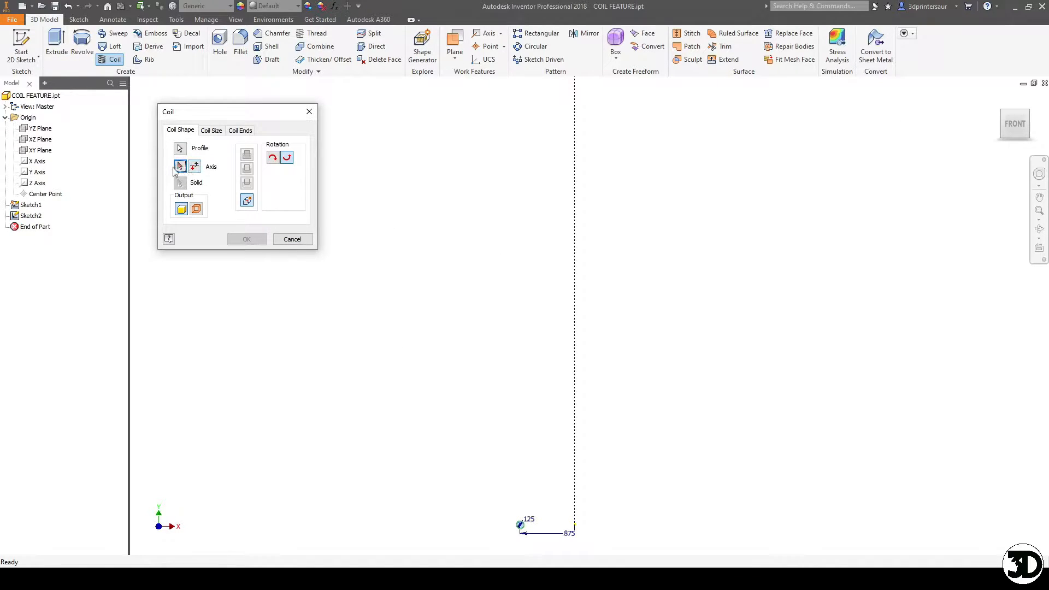
click(574, 223)
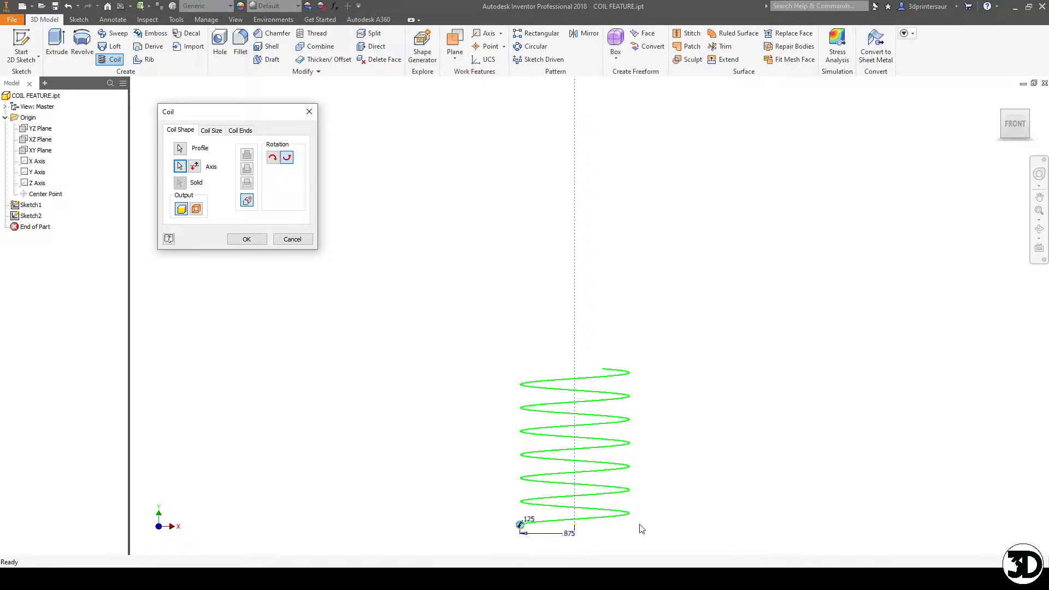
Step: Try flipping the coil's axis direction and reversing its rotation, restoring the upward direction and original rotation
shift+middle_drag(636, 359, 709, 309)
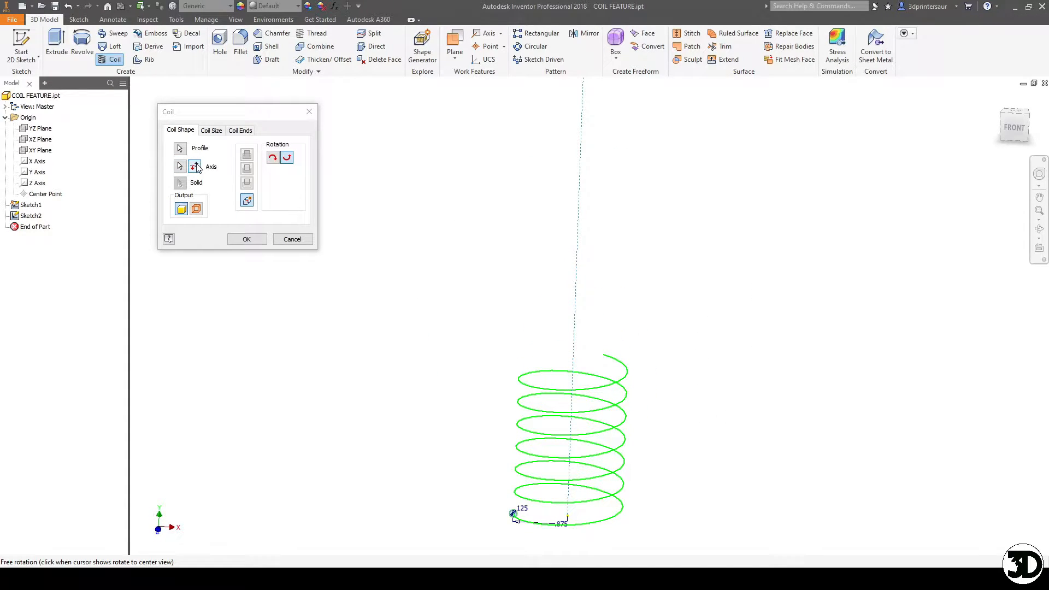
click(195, 166)
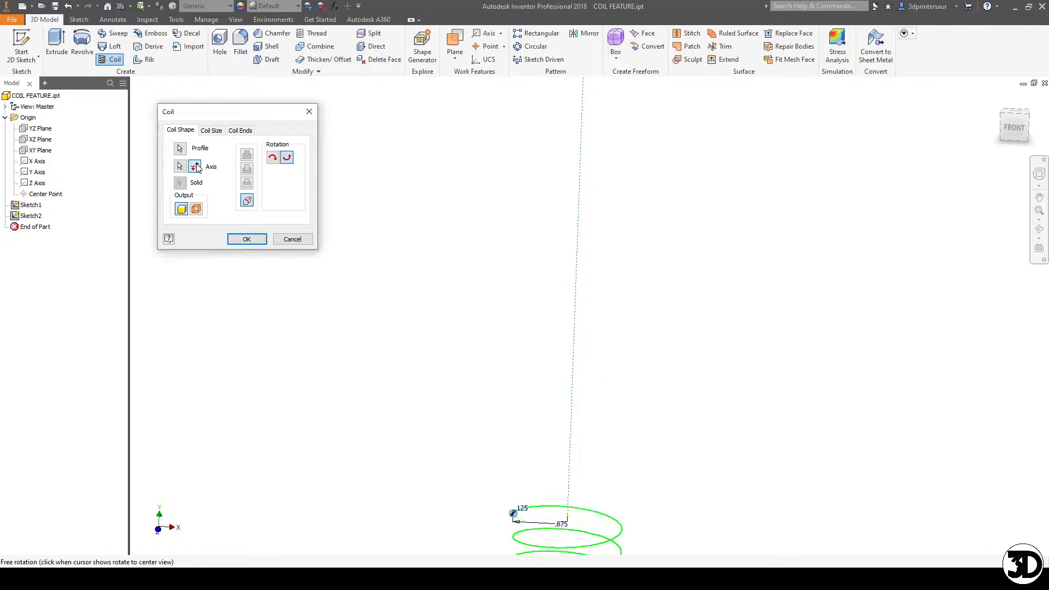
middle_drag(535, 289, 563, 222)
scroll(562, 222, up, 2)
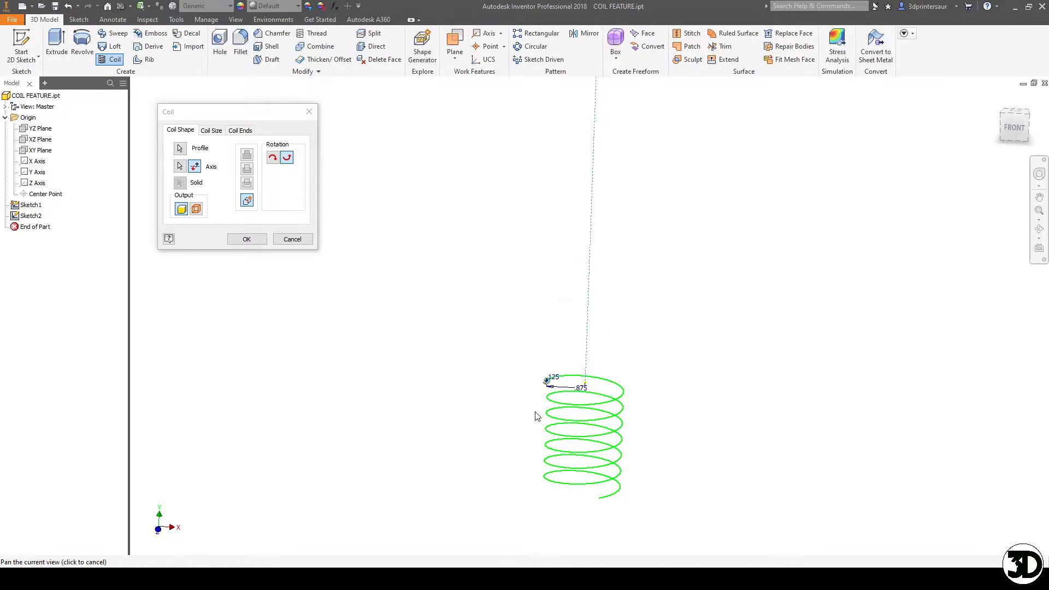
click(201, 169)
click(200, 169)
click(200, 170)
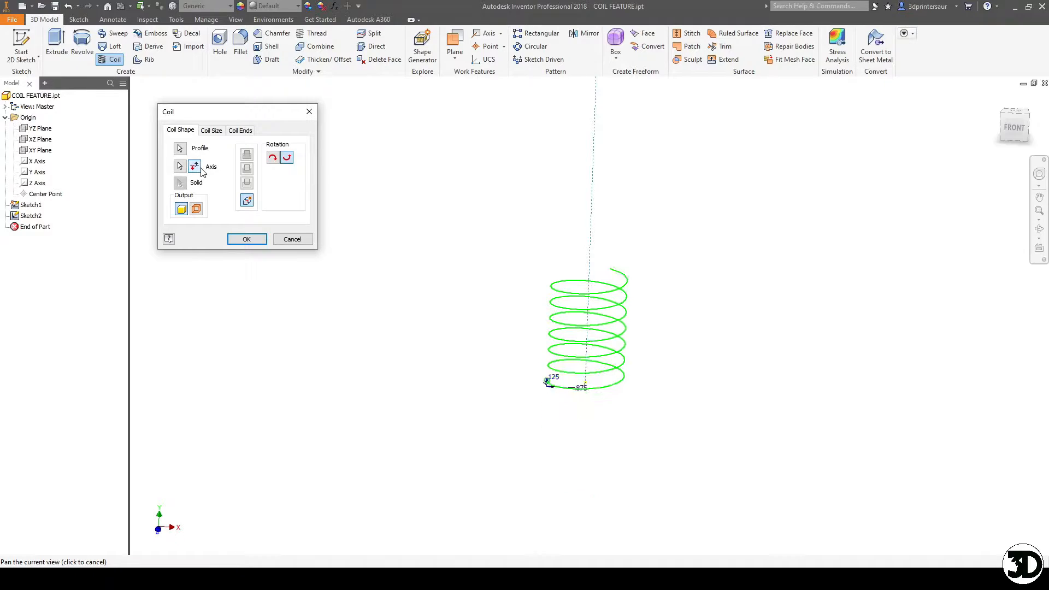
click(275, 157)
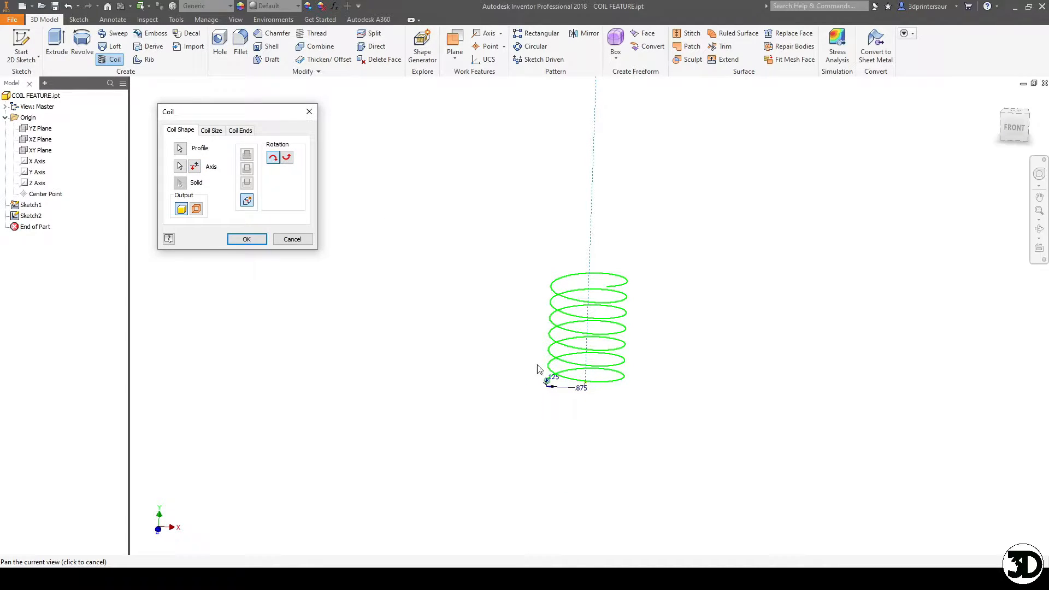
click(287, 158)
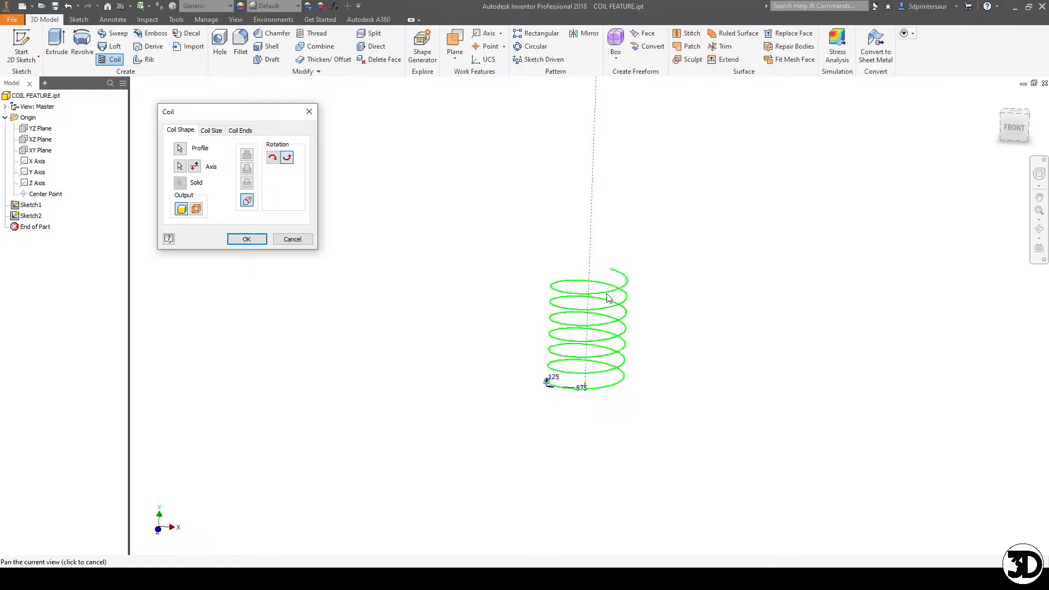
Step: Set the coil size type to Spiral with a 0.375 pitch and 6 revolutions, and create the coil
click(211, 130)
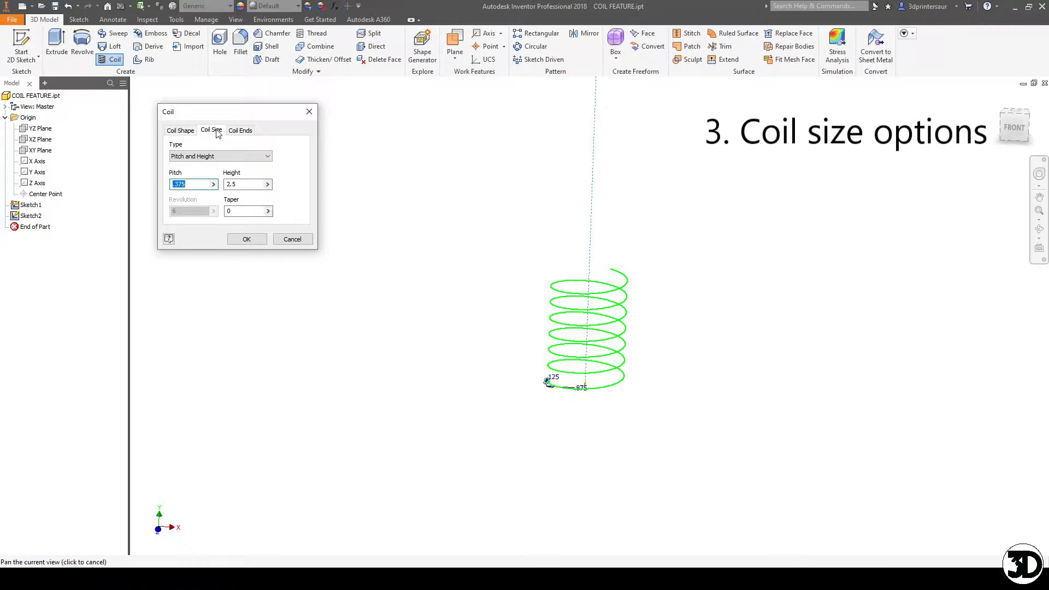
click(220, 156)
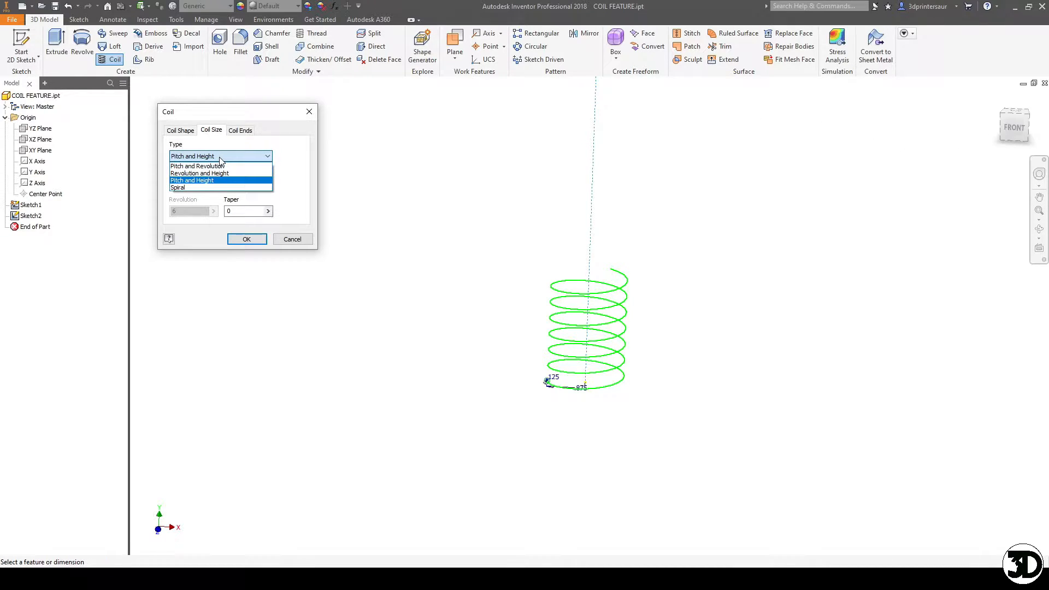
click(214, 188)
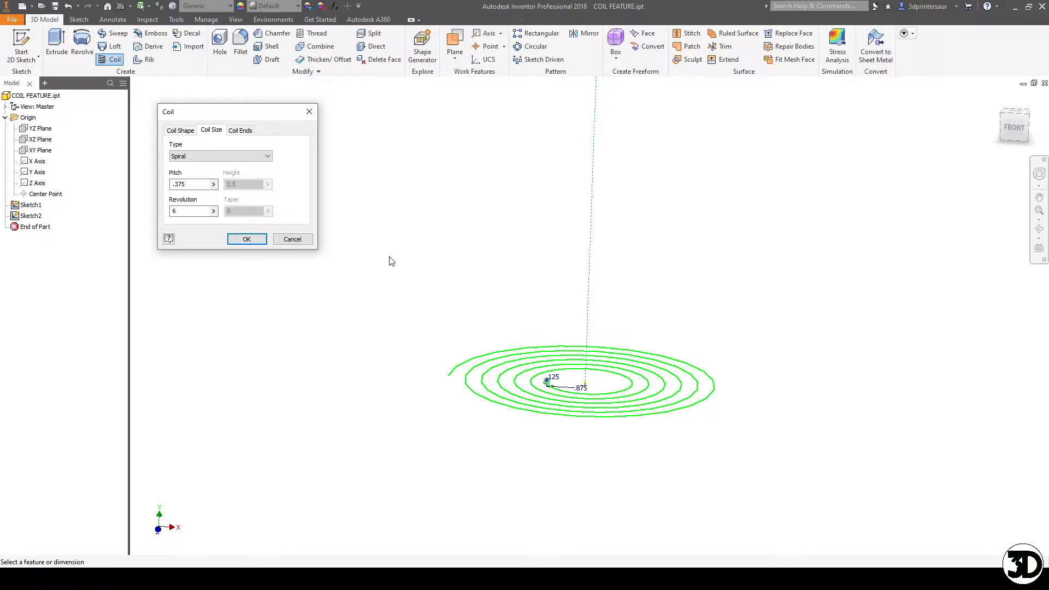
click(236, 239)
shift+middle_drag(687, 368, 603, 315)
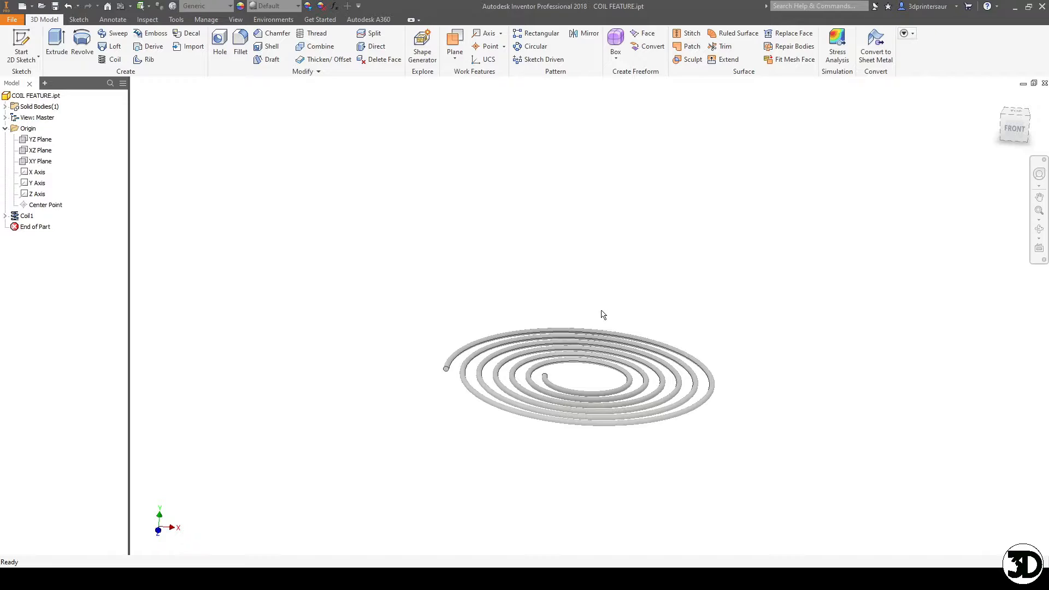
Step: Reopen the spiral coil feature for editing and set its pitch to 0.5 in
right_click(28, 216)
click(59, 284)
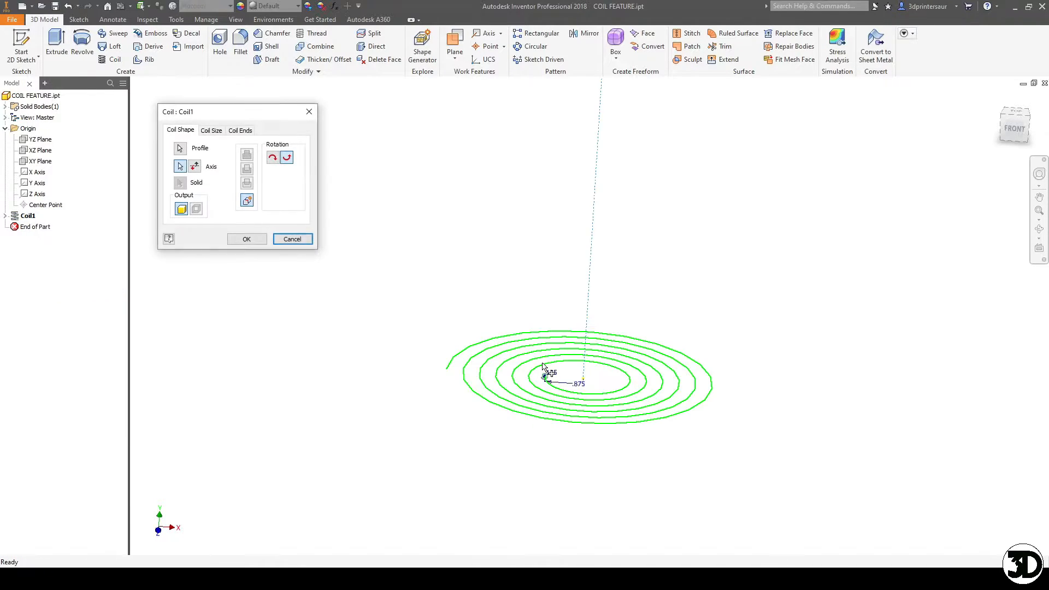
click(212, 130)
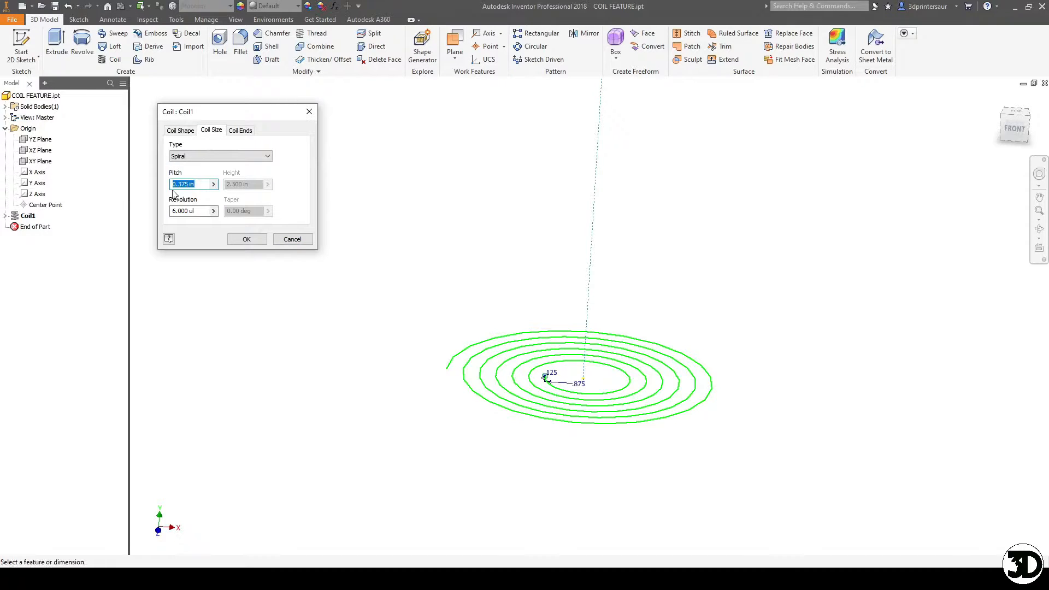
text(.5)
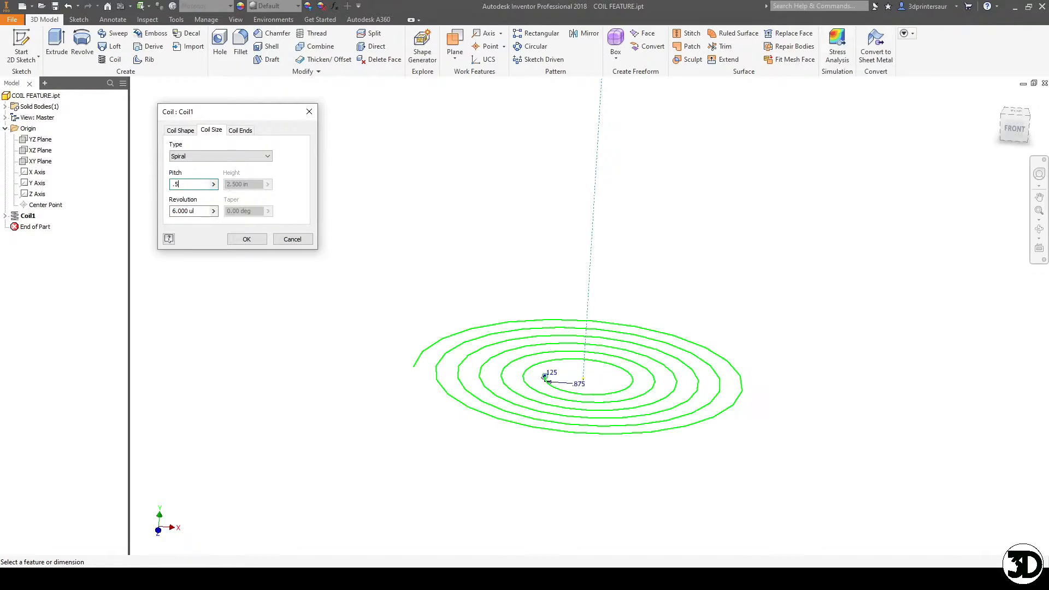
Step: Try 12 revolutions for the spiral and reduce the count to 2
click(202, 210)
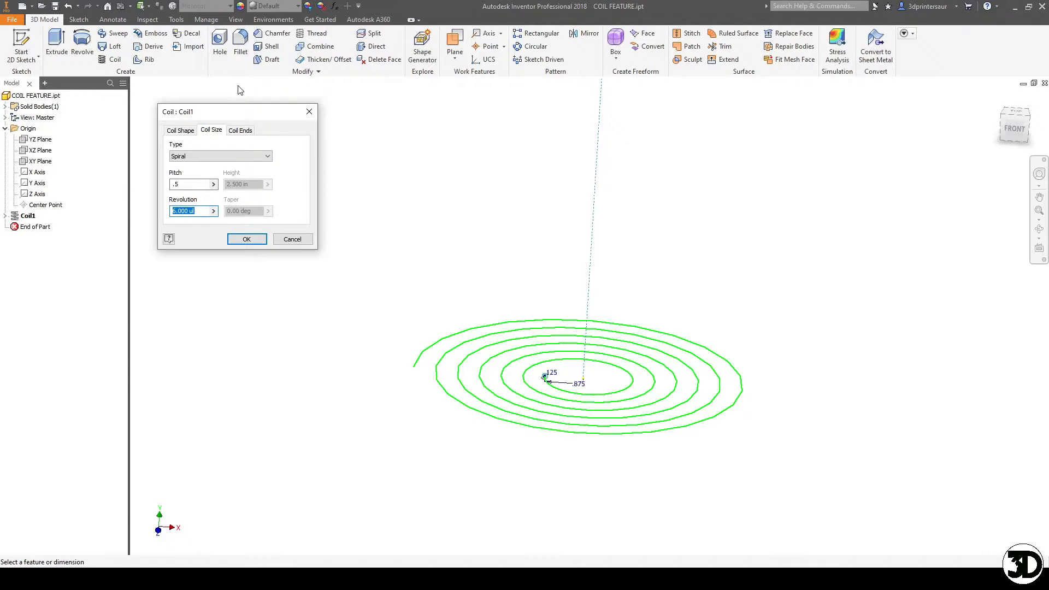
text(3)
key(BackSpace)
text(12)
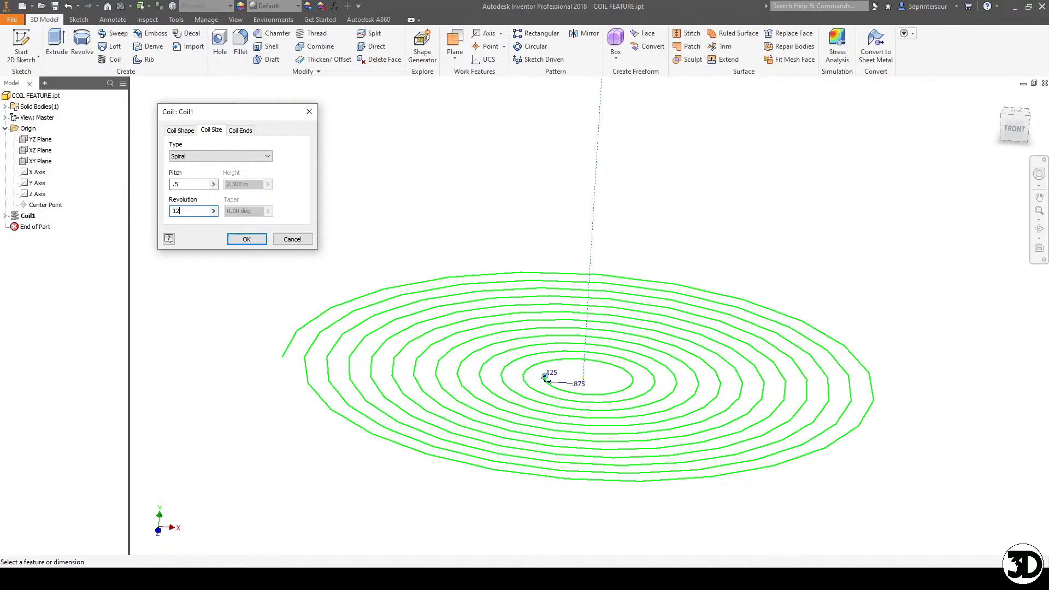
key(BackSpace)
key(BackSpace)
text(2)
Step: Switch the coil size type to Pitch and Revolution and set the revolutions to 4
click(196, 157)
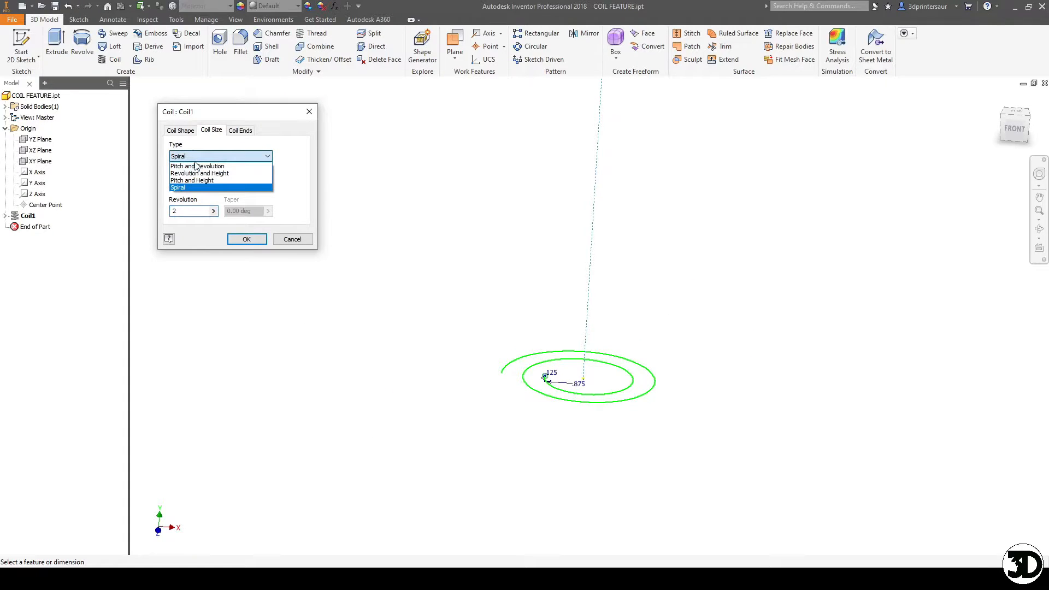
click(196, 169)
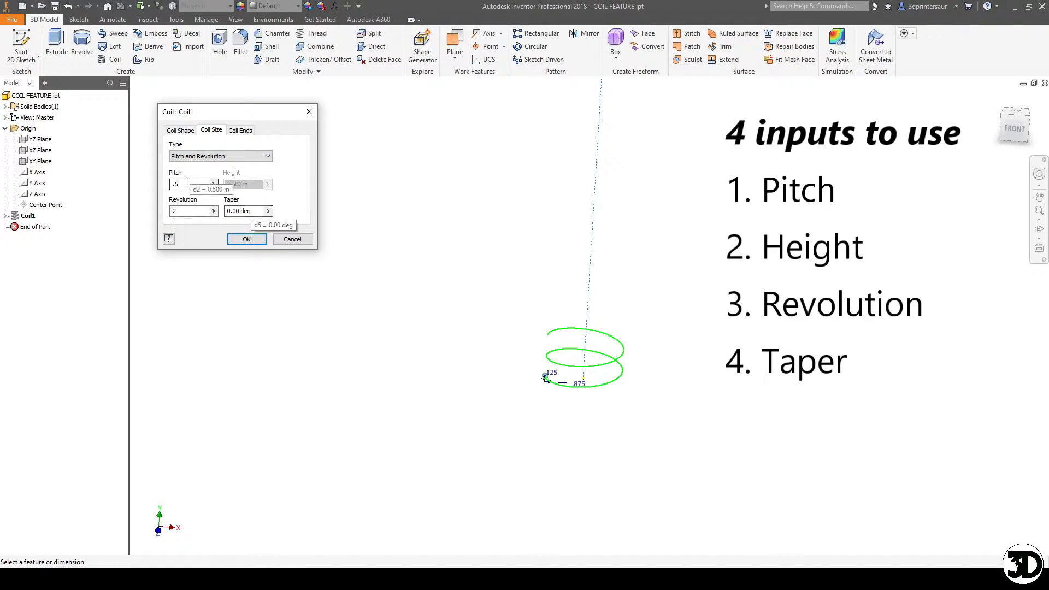
scroll(547, 377, up, 5)
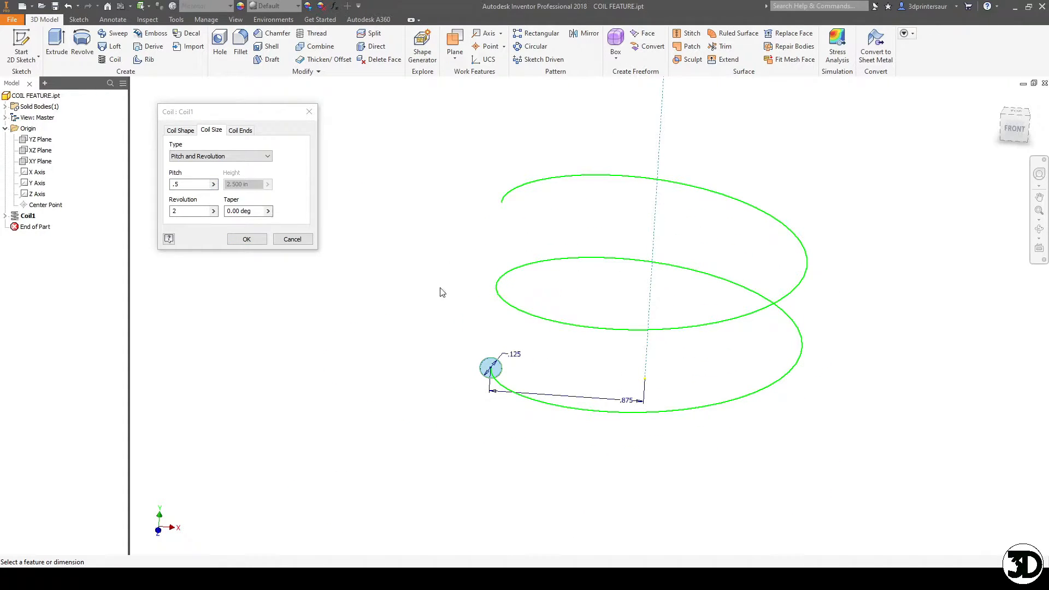
click(186, 212)
double_click(186, 212)
text(4)
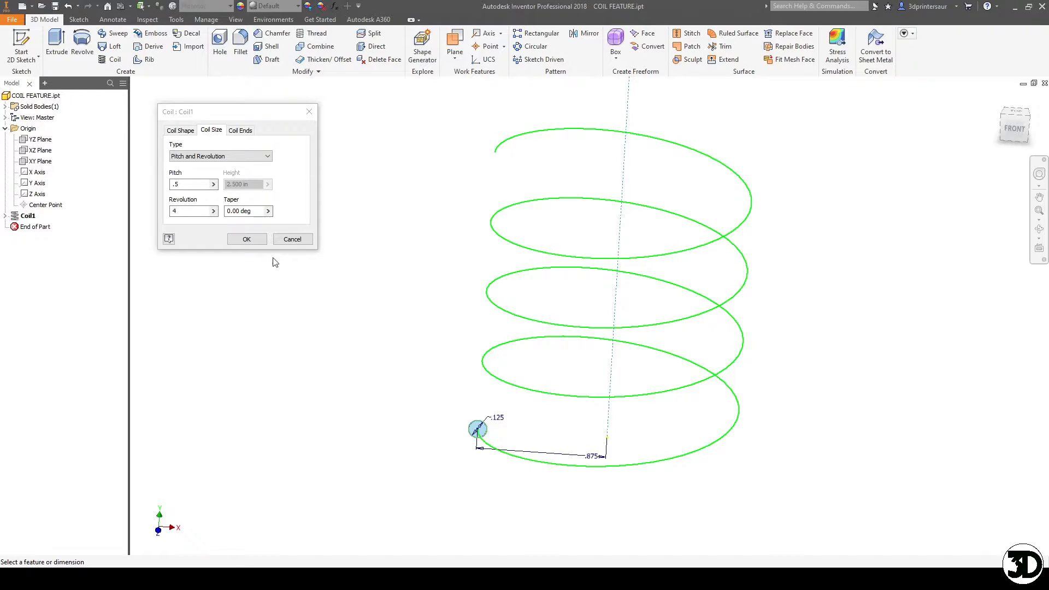
Step: Try coil tapers of 5 and -5 degrees and reset the taper to 0
click(254, 211)
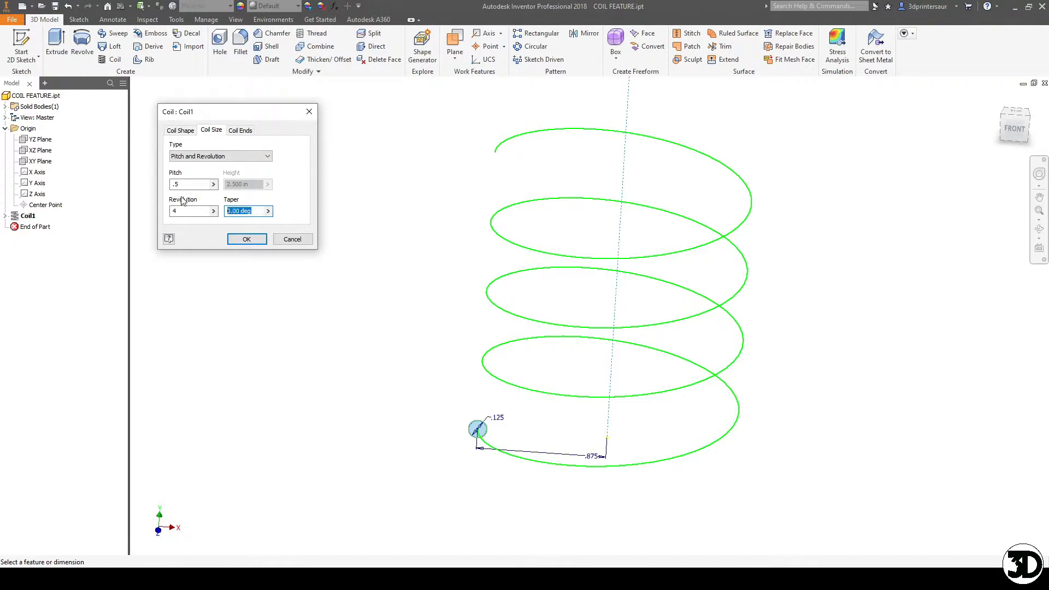
text(5)
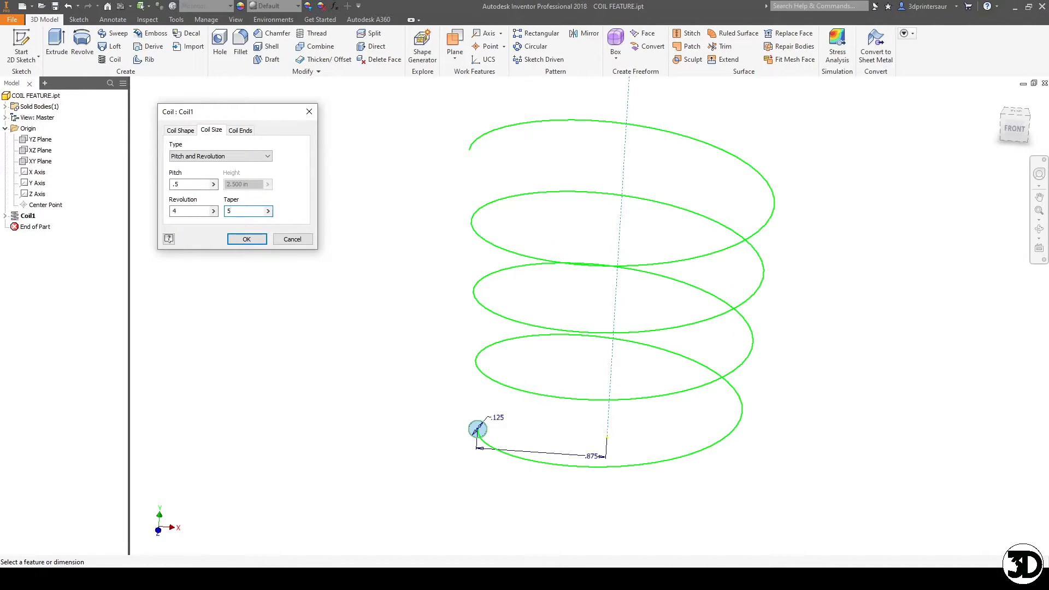
text(-5)
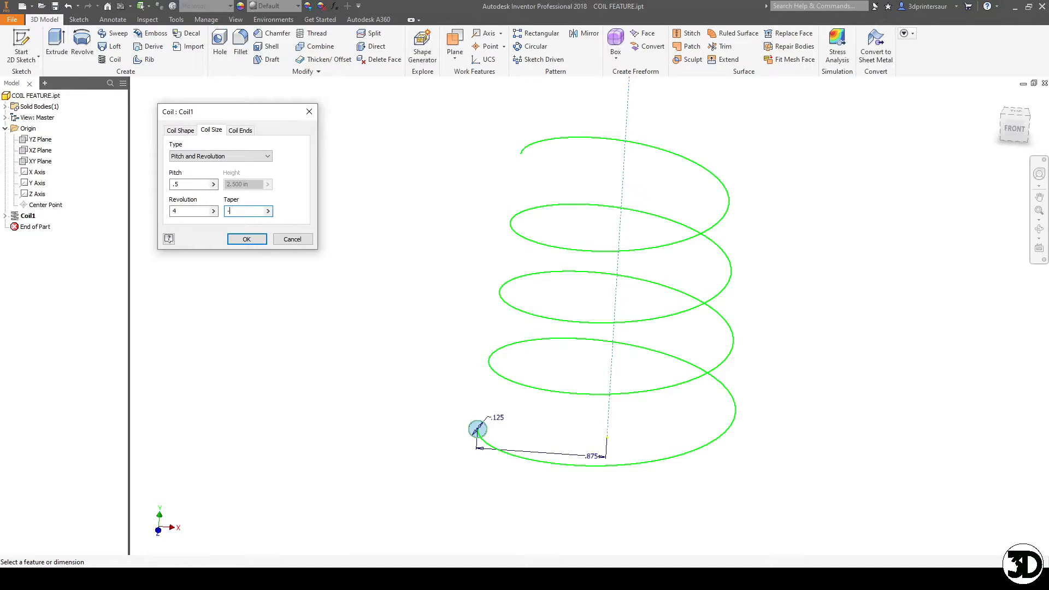
key(BackSpace)
text(0)
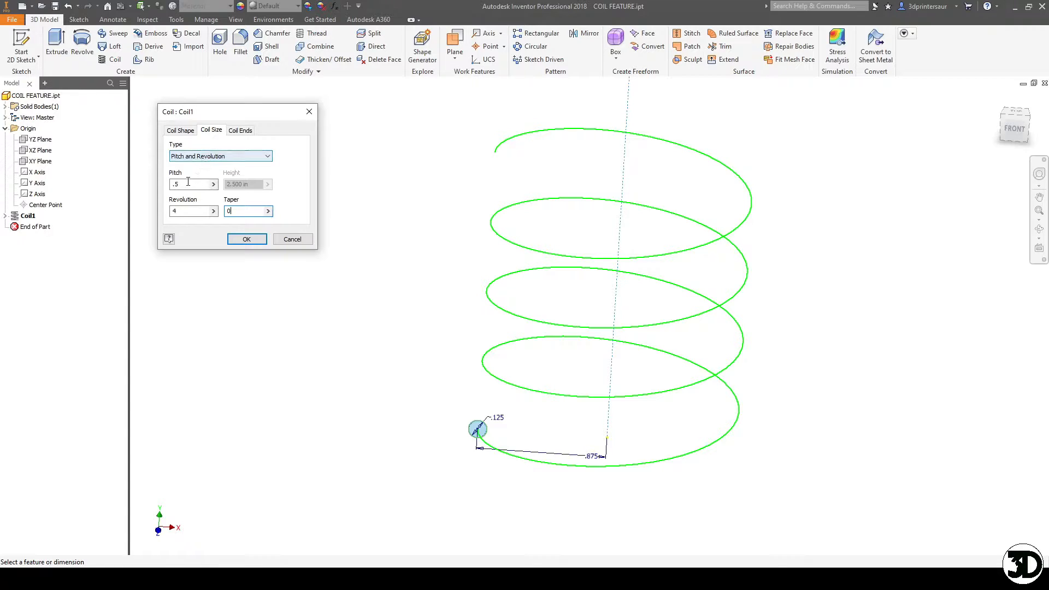
Step: Switch the coil size type to Revolution and Height and set the revolutions to 6
click(229, 156)
click(224, 173)
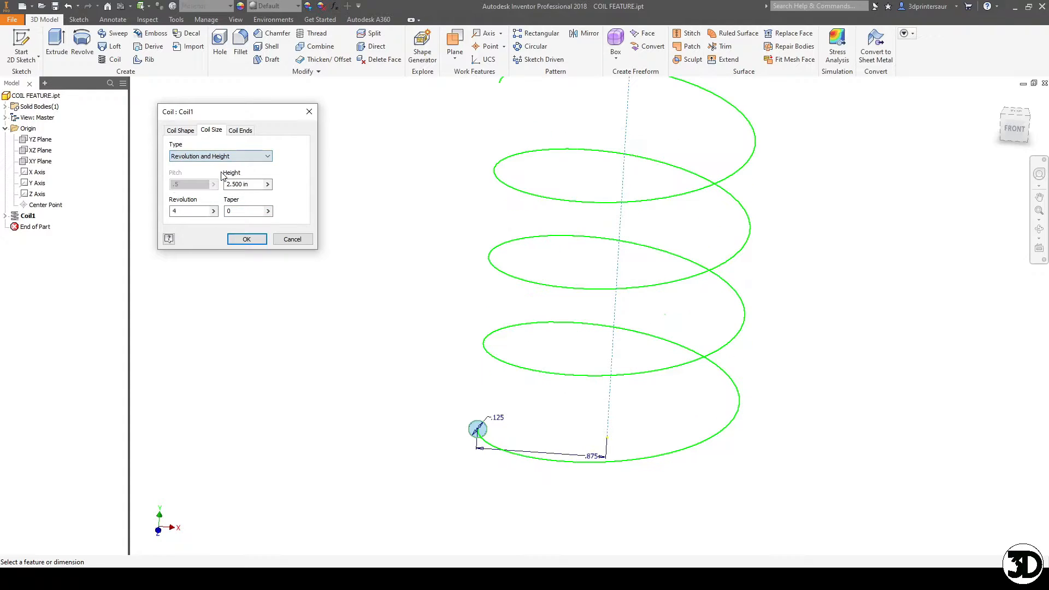
middle_drag(474, 225, 472, 293)
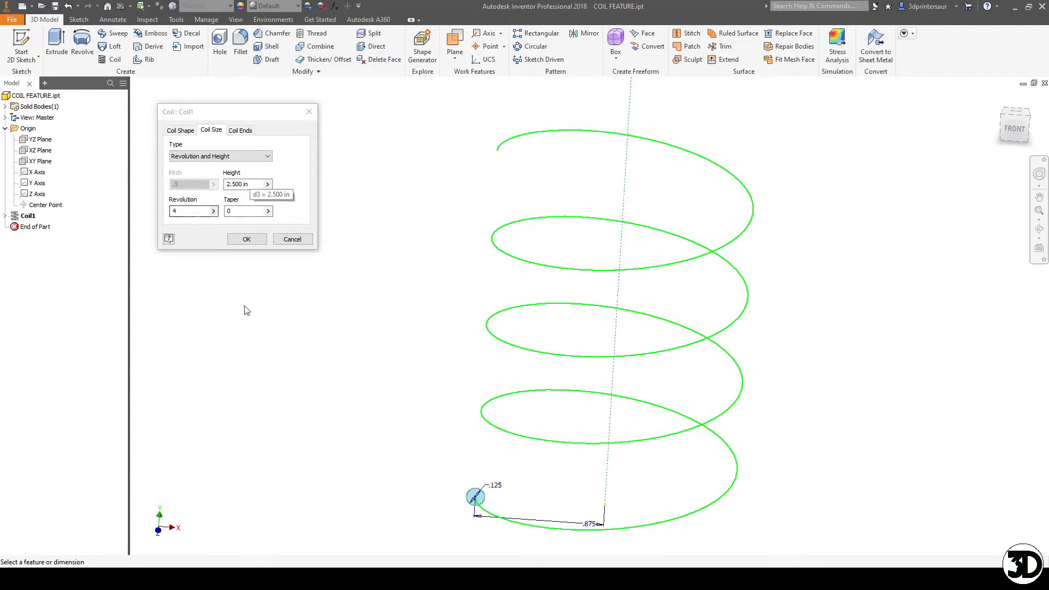
double_click(191, 211)
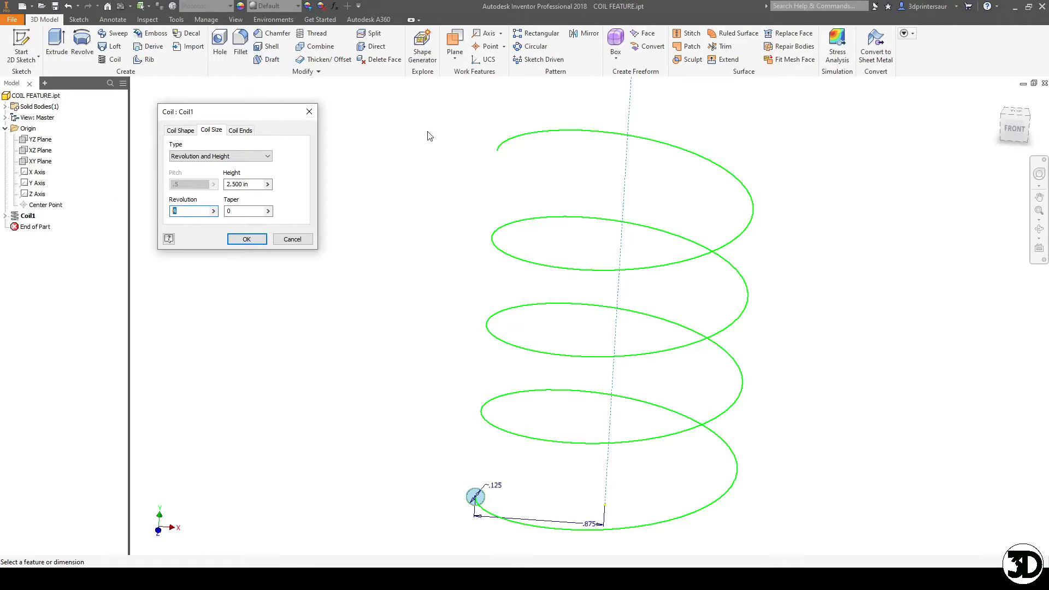
text(6)
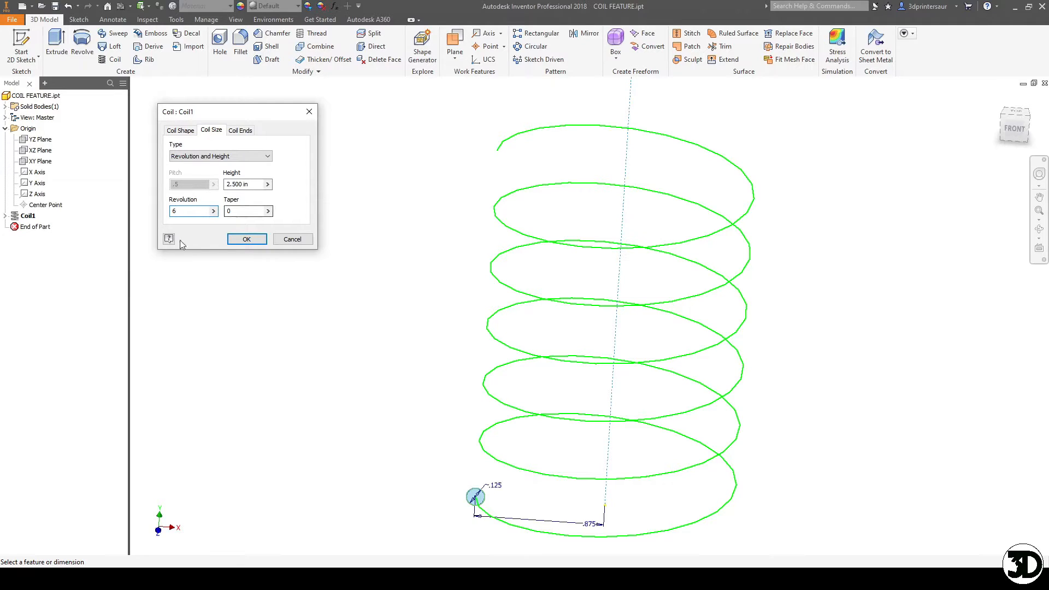
Step: Define the coil by Pitch and Height with a 0.5 in pitch and 2.75 in height, and apply the edit
click(245, 156)
click(216, 178)
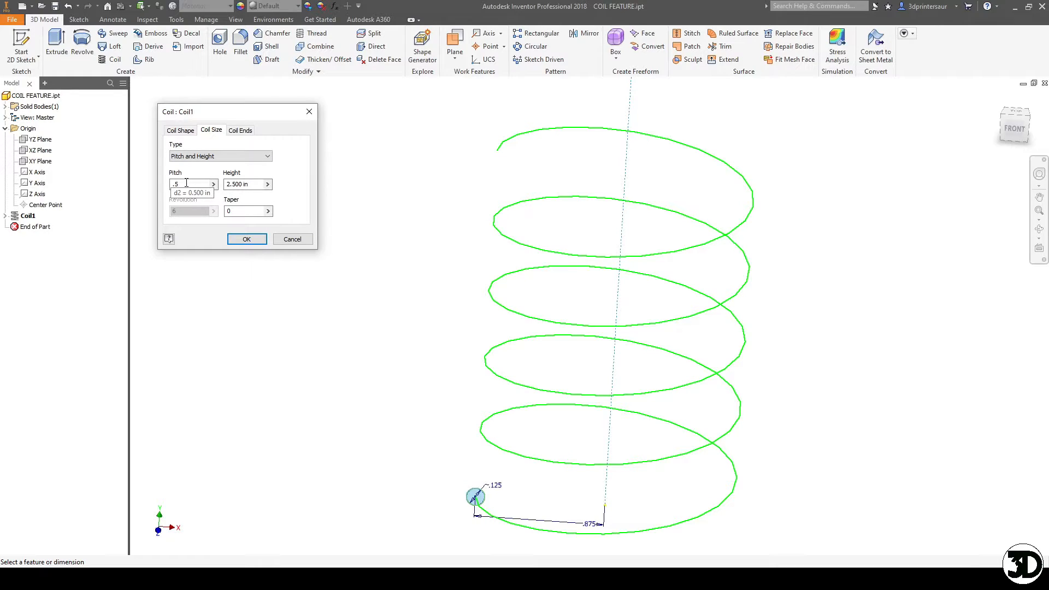
drag(186, 183, 160, 184)
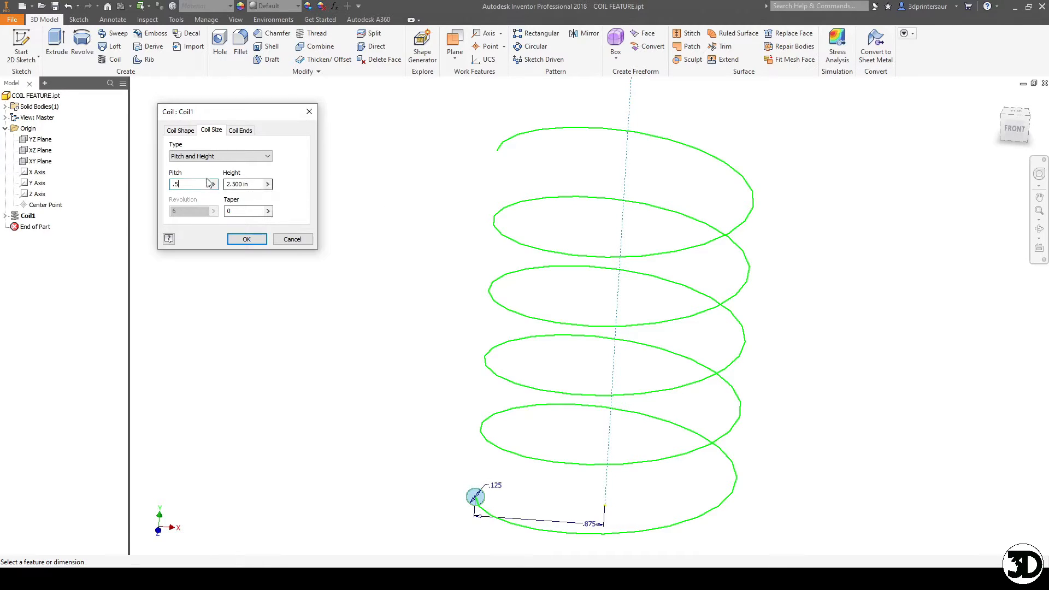
click(245, 184)
text(2.75)
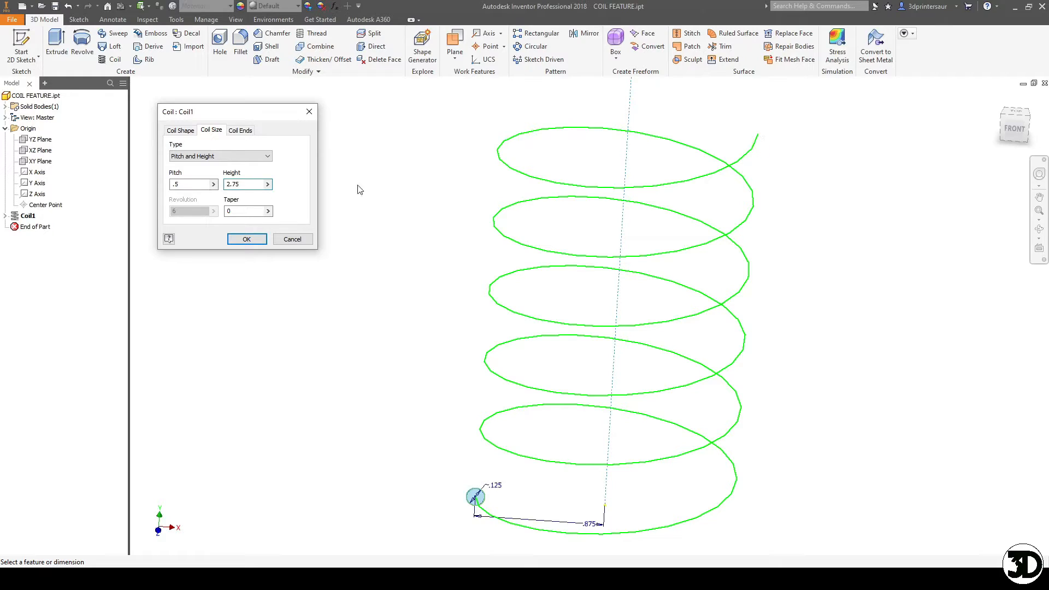
click(246, 239)
shift+middle_drag(592, 300, 565, 386)
shift+middle_drag(614, 318, 585, 322)
middle_drag(650, 334, 566, 313)
Step: Edit the coil feature, set its start condition to Flat, and apply the change
right_click(26, 216)
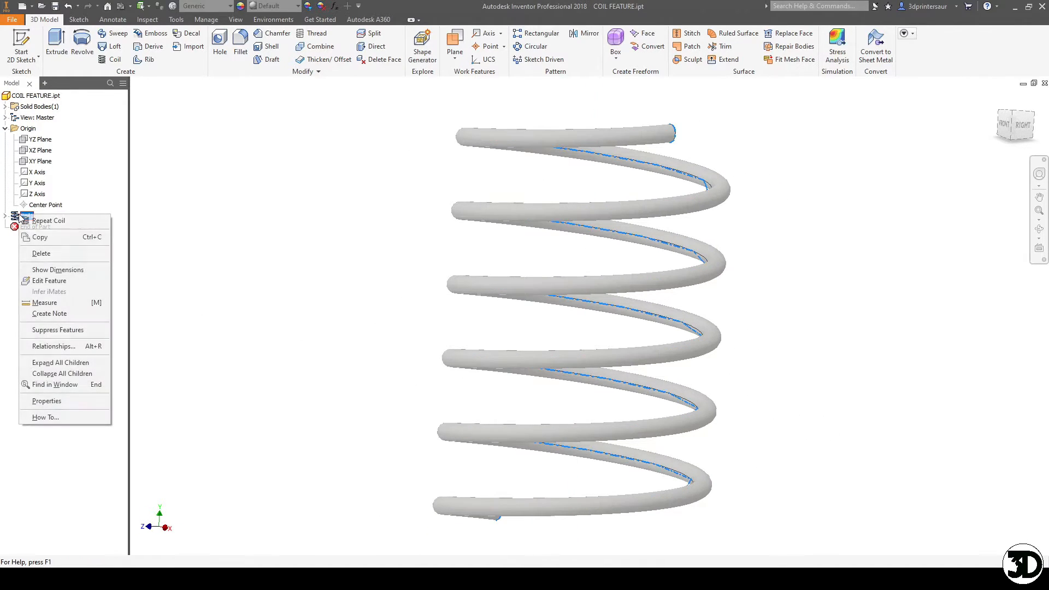
click(53, 281)
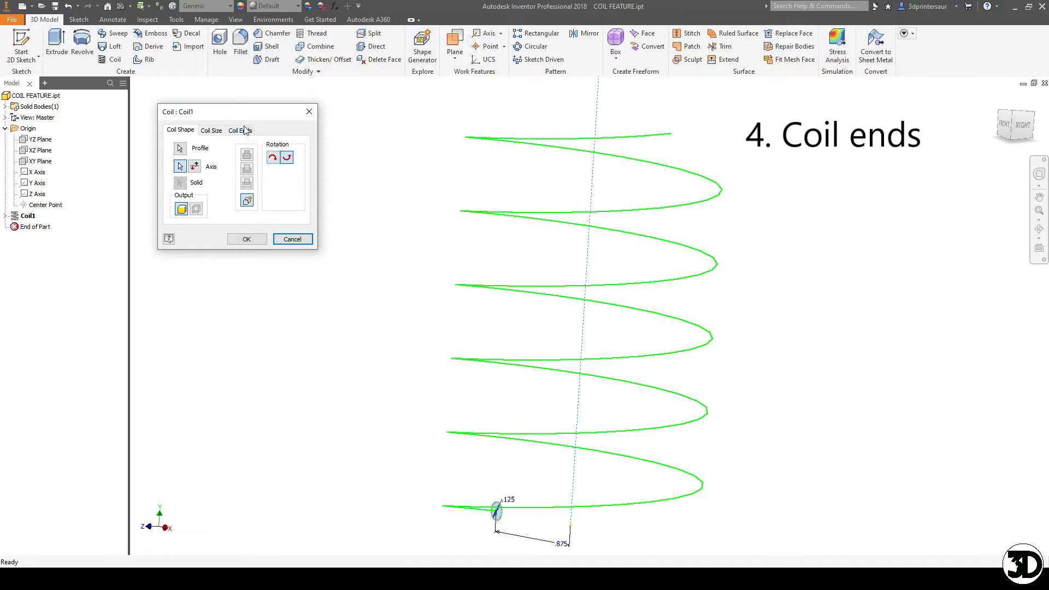
click(244, 130)
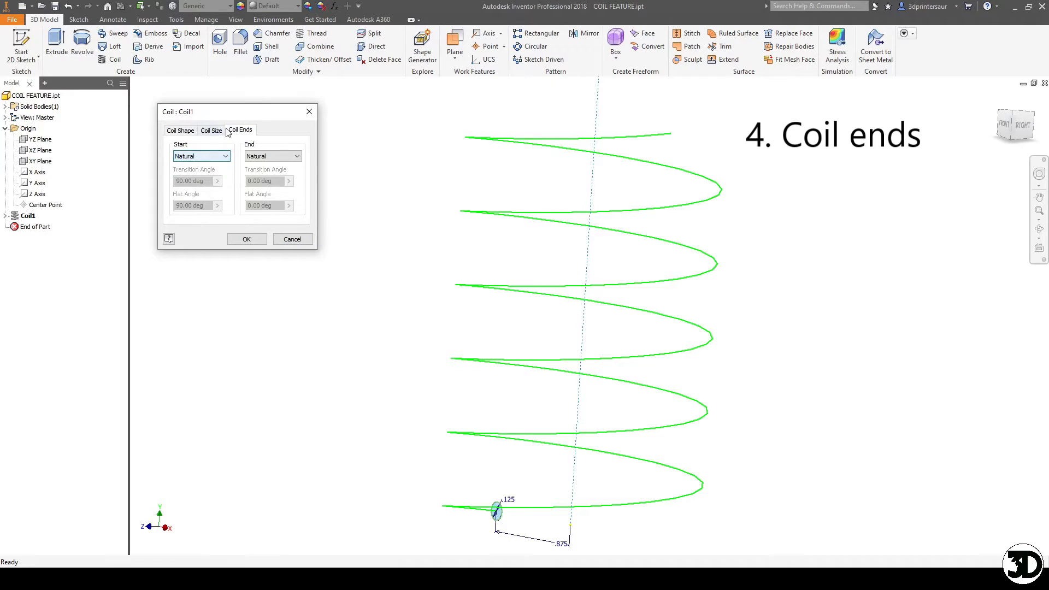
click(200, 159)
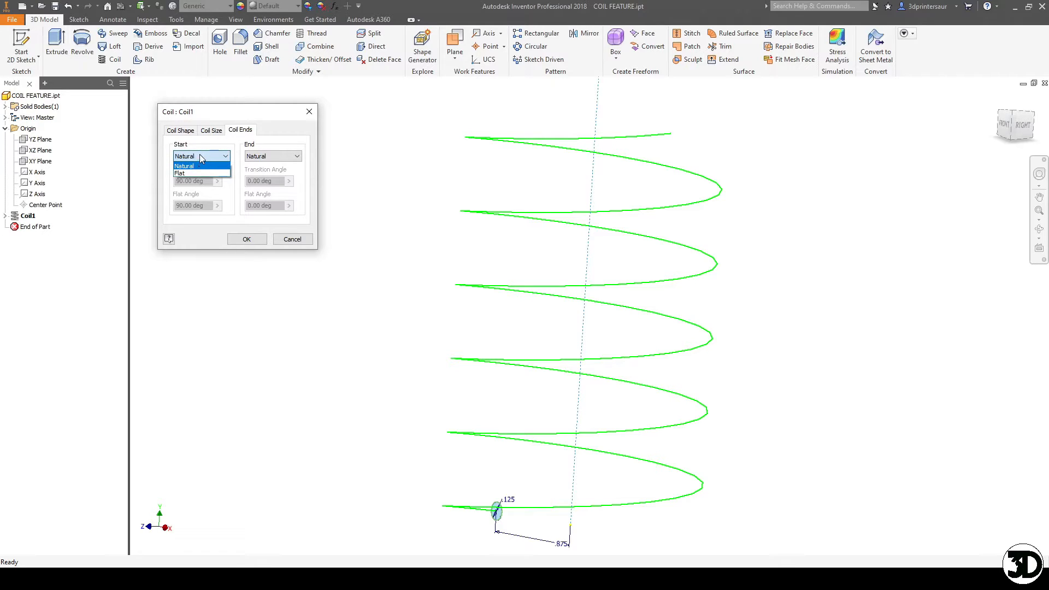
click(200, 156)
click(201, 157)
click(192, 171)
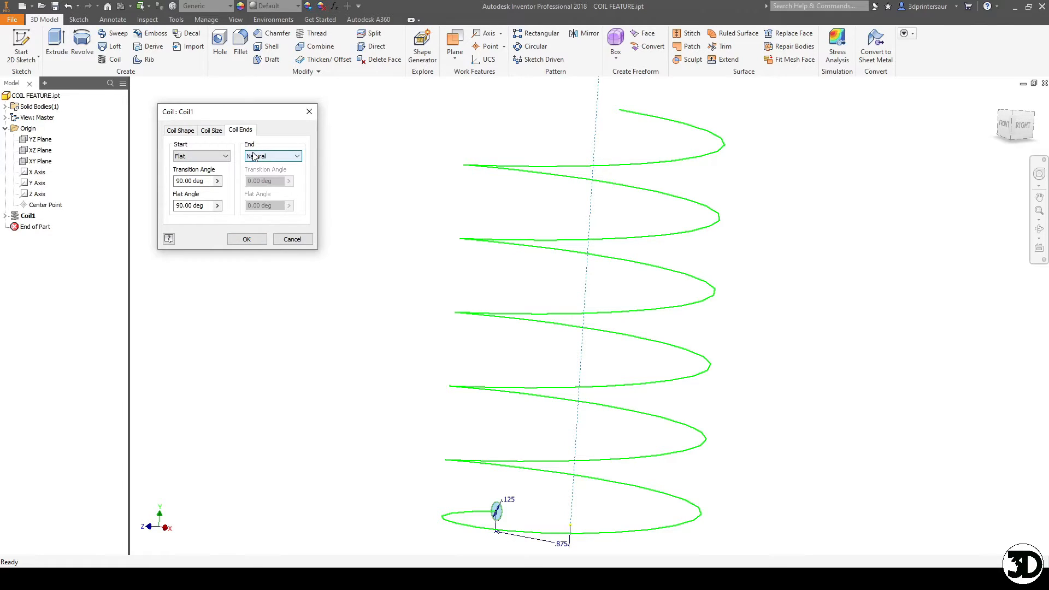
click(246, 240)
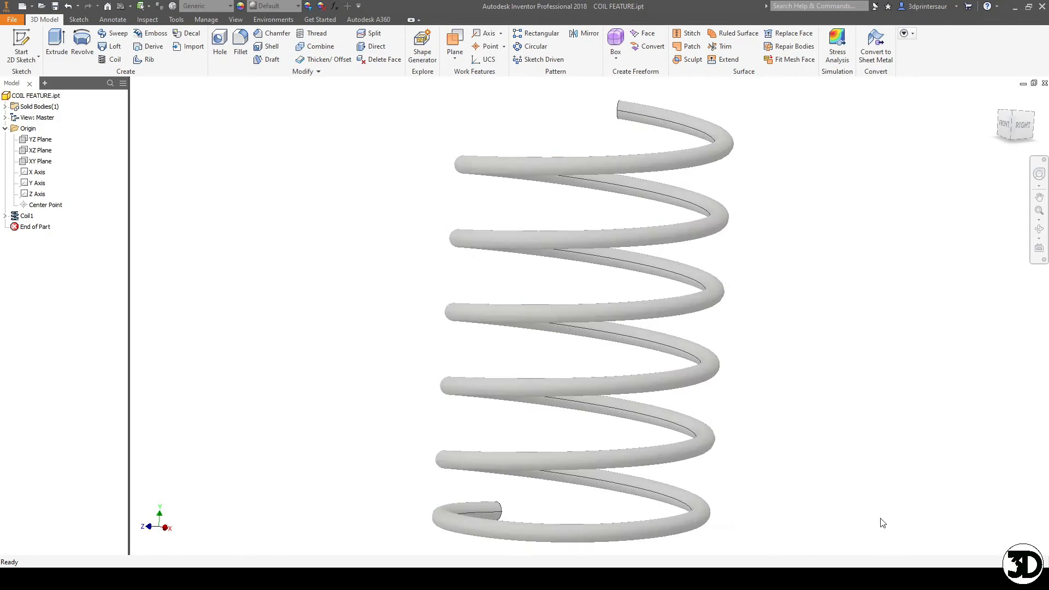
Step: Edit the coil again, set its end condition to Flat, and apply the change
shift+middle_drag(684, 410, 717, 379)
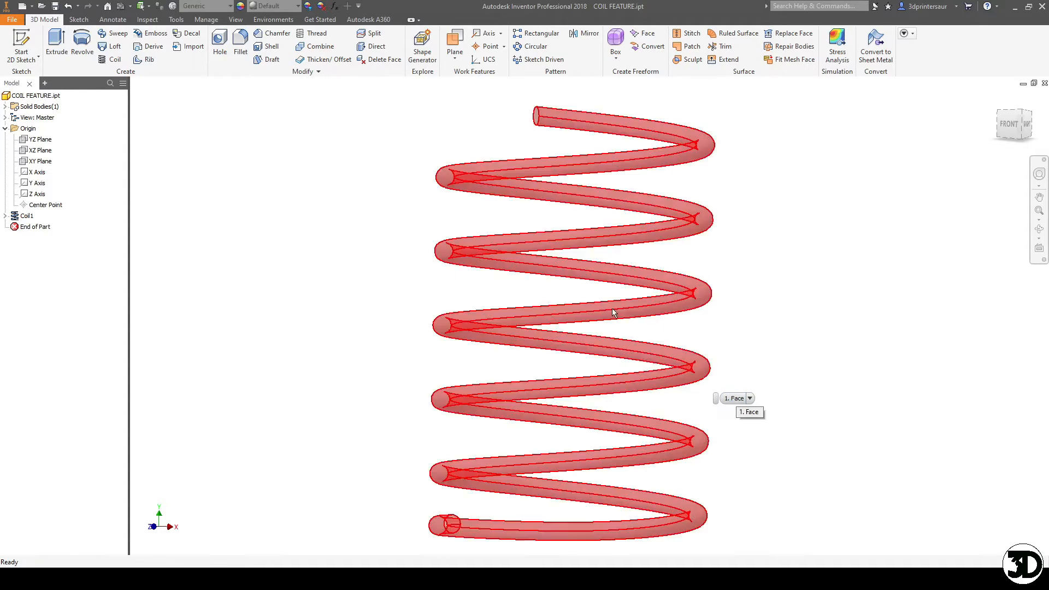
shift+middle_drag(592, 183, 401, 448)
shift+middle_drag(534, 449, 701, 382)
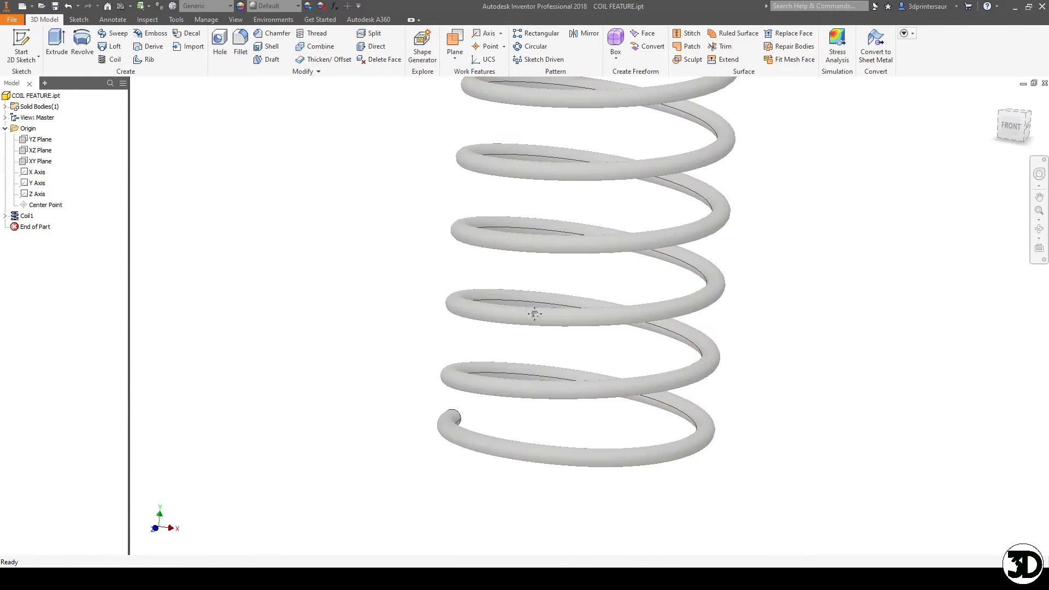
middle_drag(534, 313, 529, 340)
click(1017, 130)
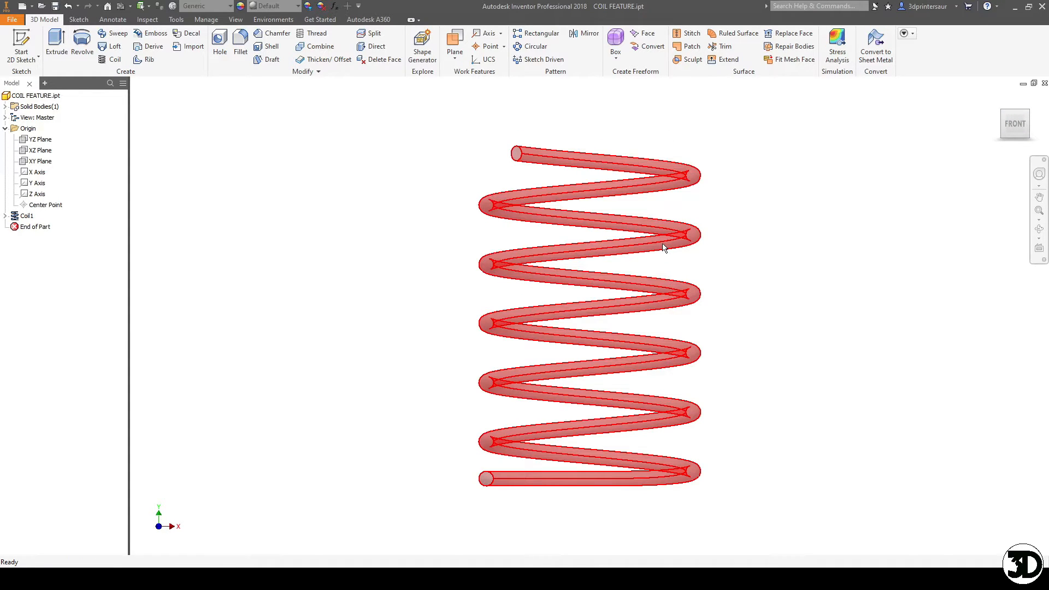
mouse_move(681, 265)
right_click(30, 219)
click(46, 286)
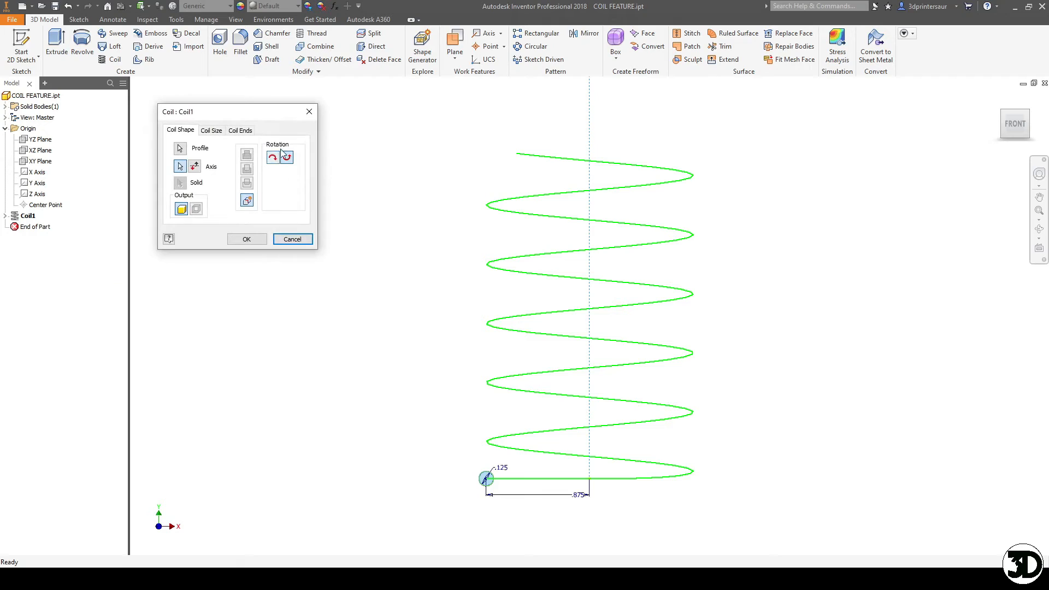
click(243, 133)
click(285, 156)
click(268, 171)
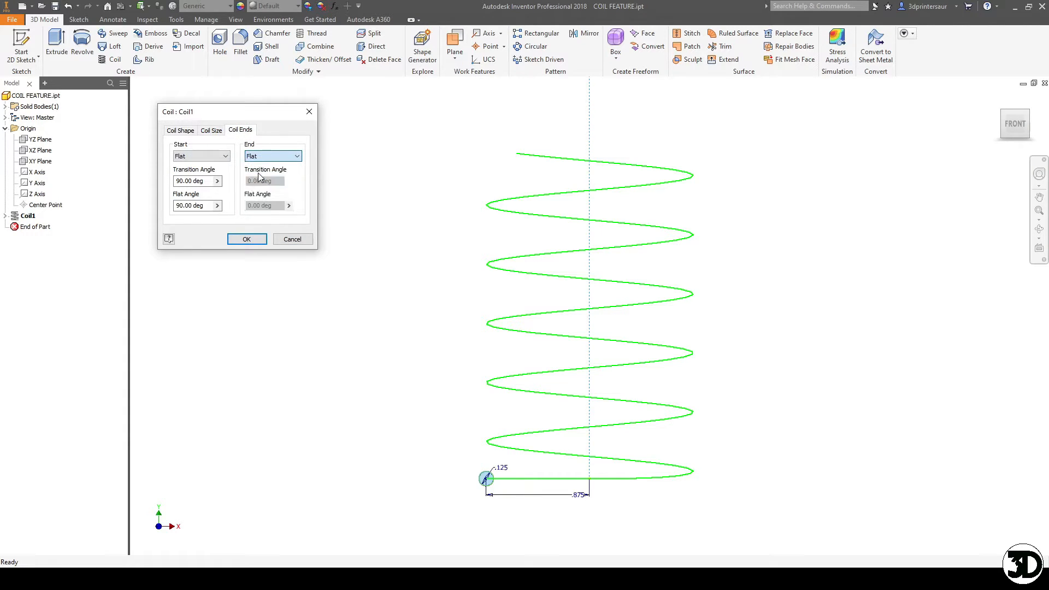
click(247, 239)
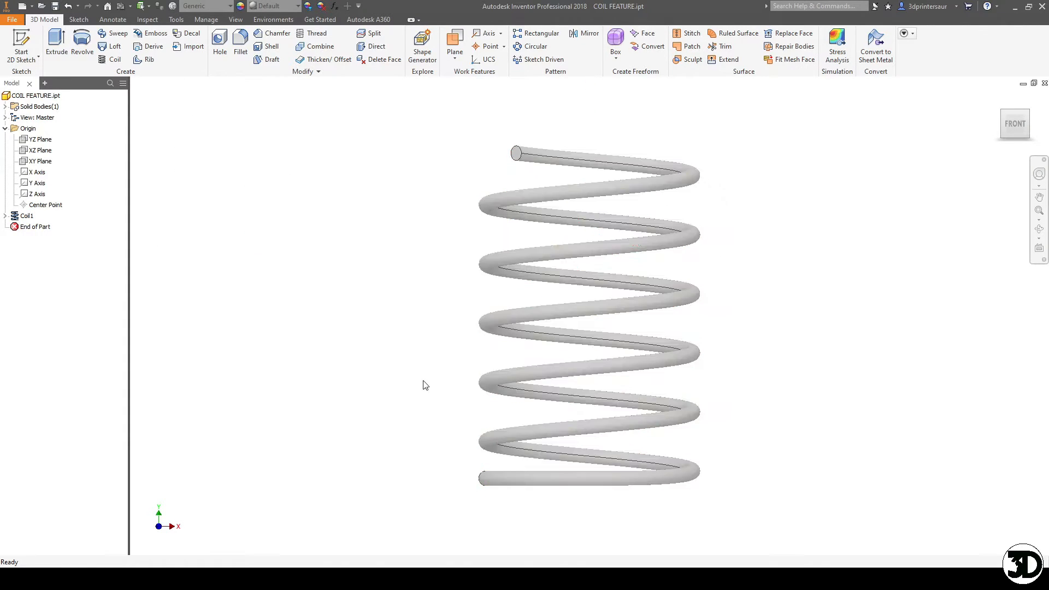
Step: Examine the coil's upper end and review the coil's end settings
shift+middle_drag(681, 359, 749, 314)
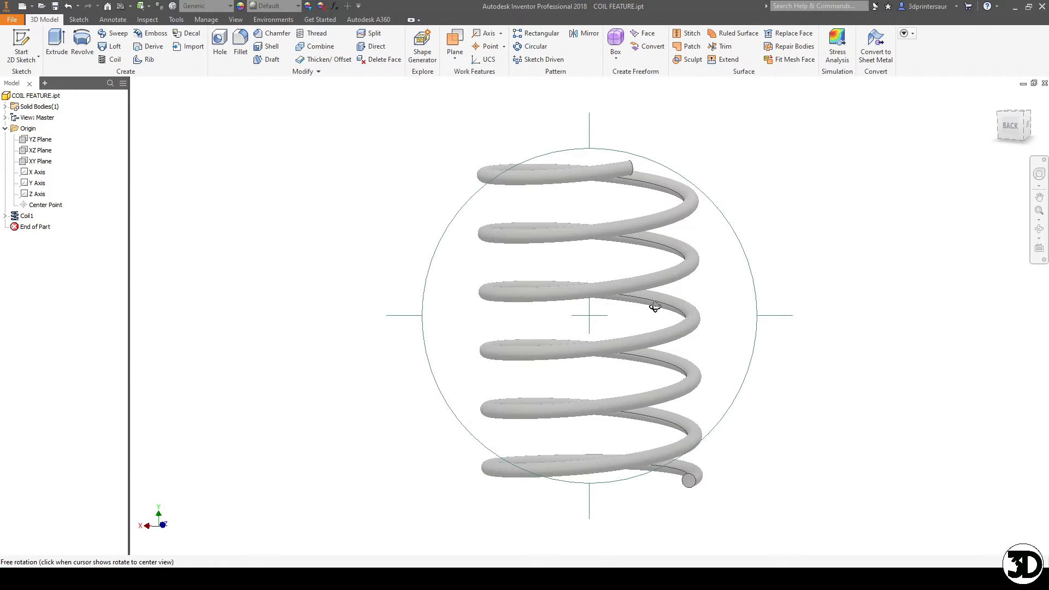
shift+middle_drag(510, 328, 567, 368)
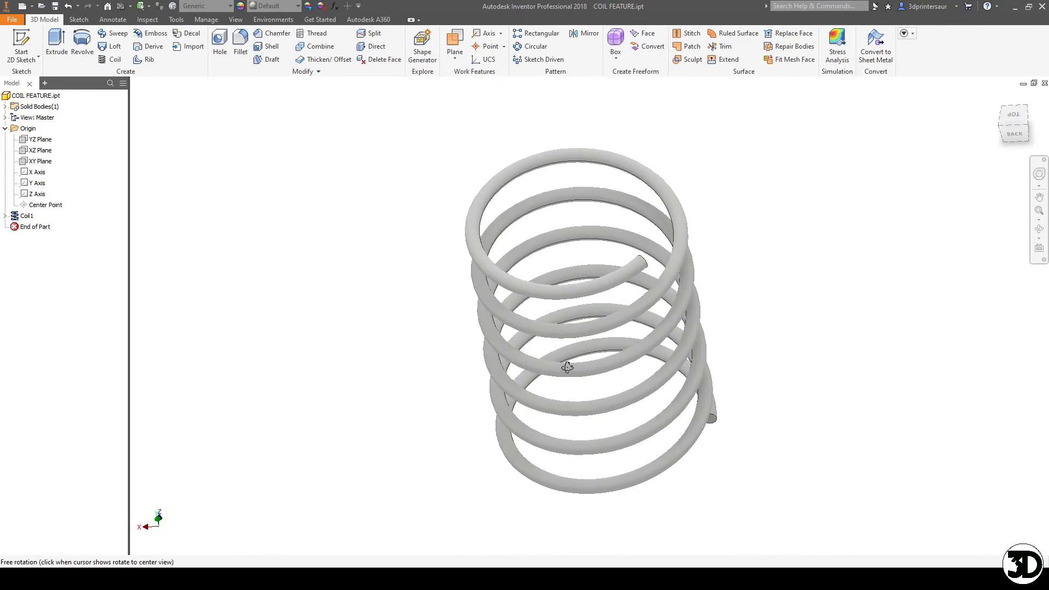
click(31, 216)
right_click(31, 219)
click(57, 230)
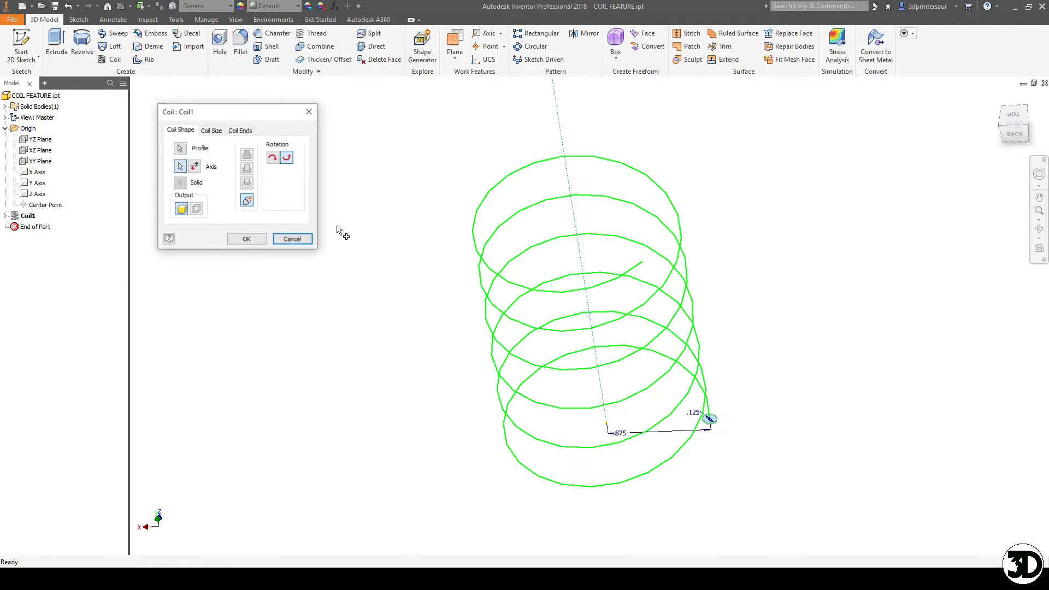
click(245, 131)
click(246, 239)
Step: Review the coil's size settings and close them without changes
shift+middle_drag(545, 378, 457, 335)
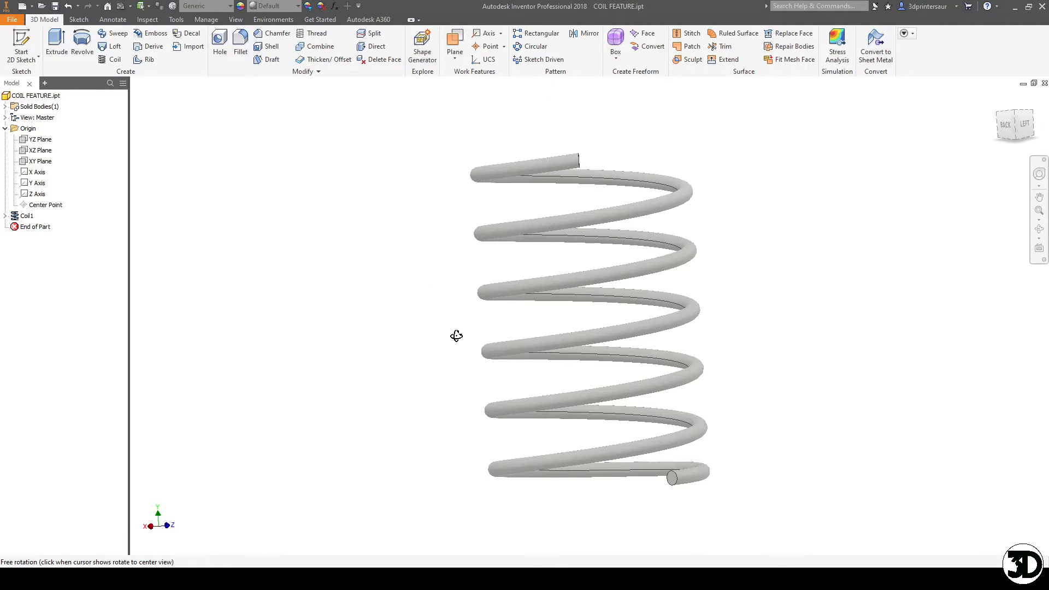
right_click(17, 214)
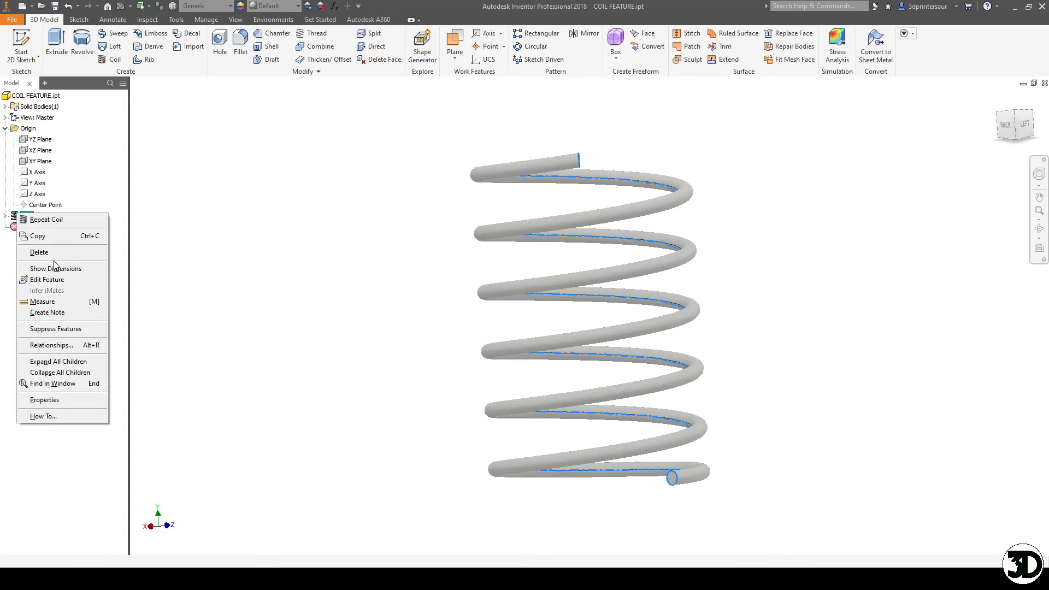
click(58, 278)
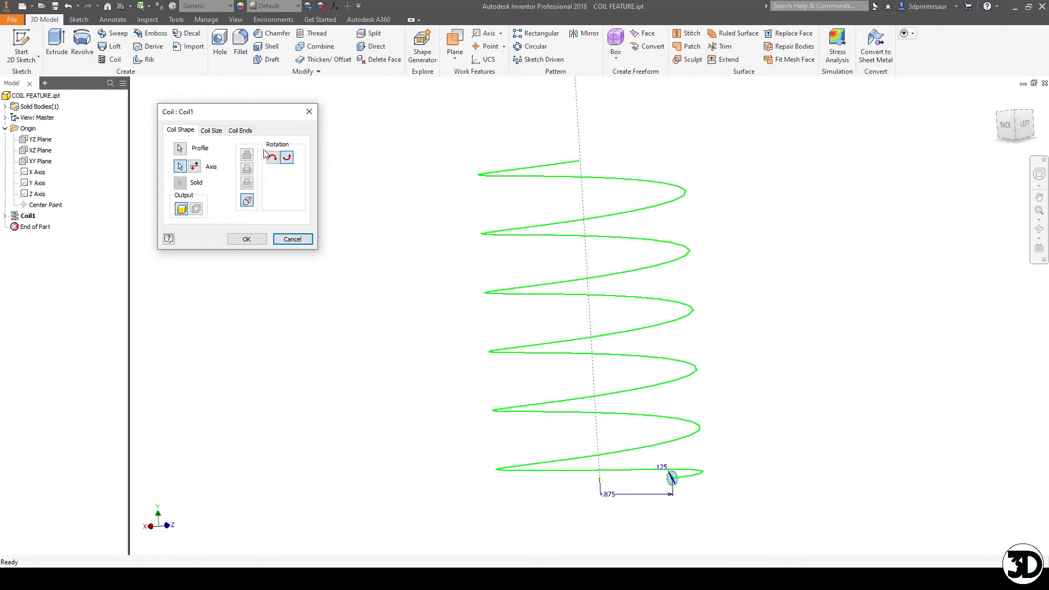
click(210, 130)
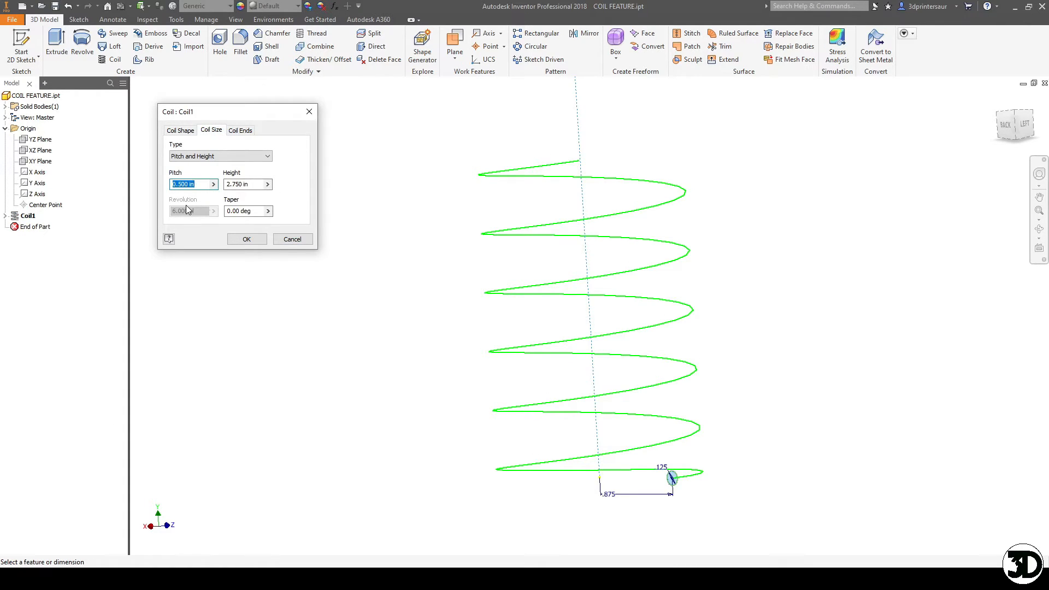
click(295, 239)
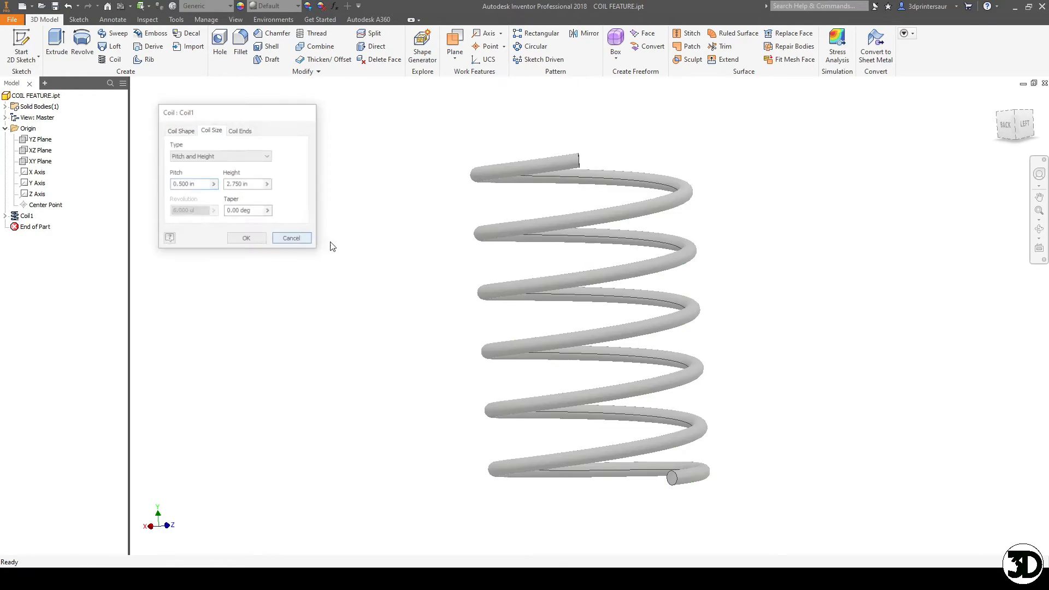
Step: Open the coil's profile sketch for editing and draw a six-sided polygon around the circle, centred on it
click(5, 216)
right_click(39, 226)
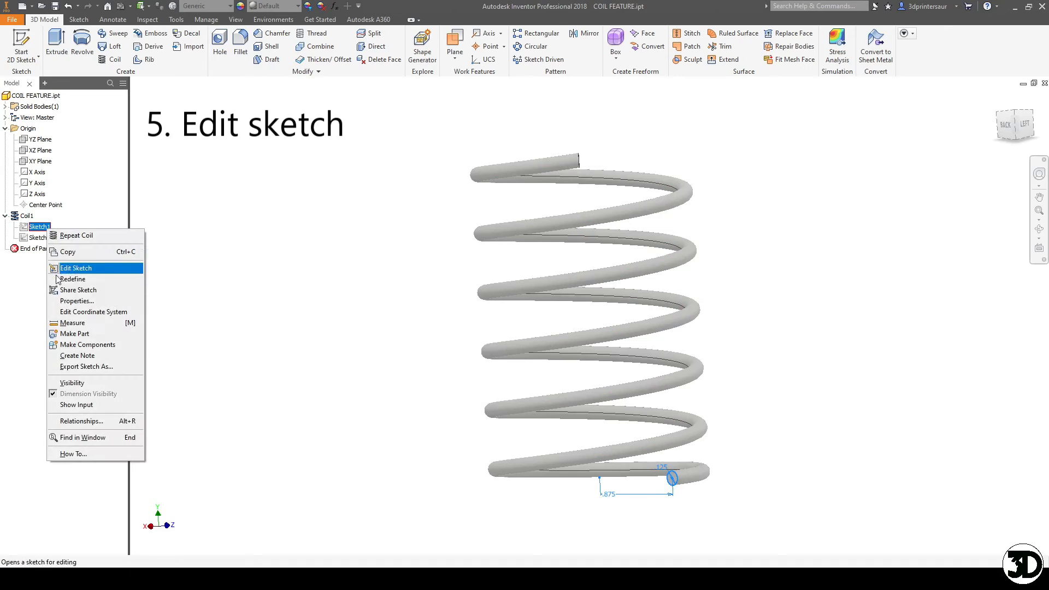
click(62, 269)
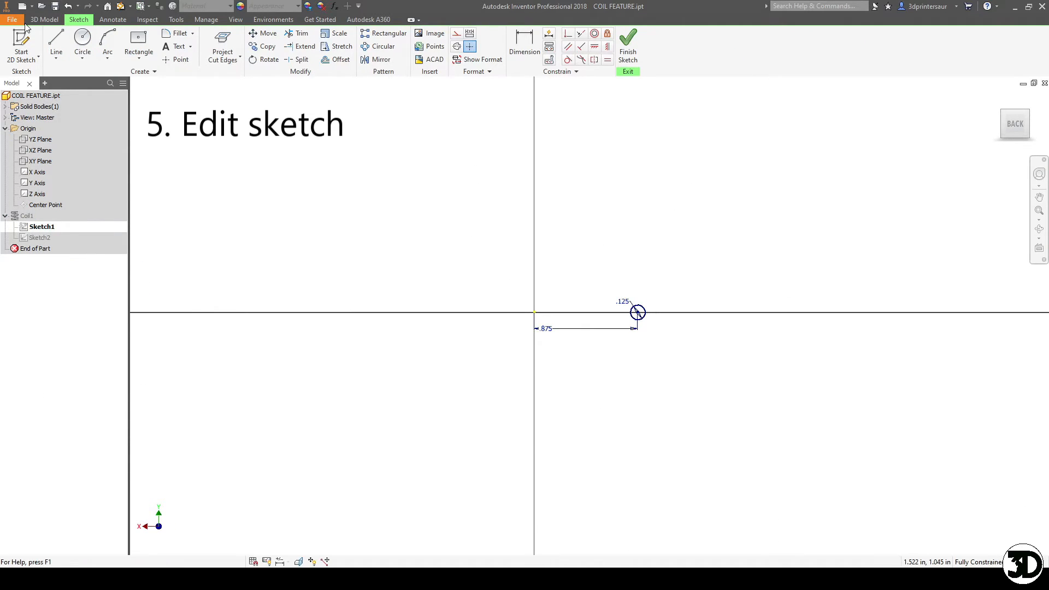
click(140, 56)
click(149, 272)
scroll(666, 342, up, 5)
click(569, 251)
click(541, 207)
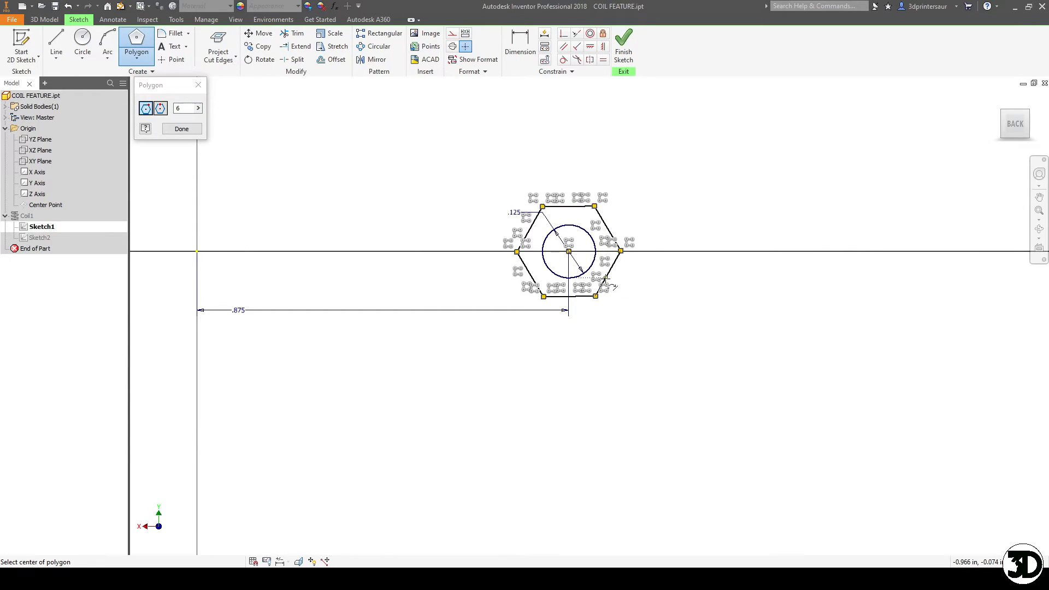
key(Escape)
Step: Constrain the hexagon's upper edge to be horizontal
click(590, 47)
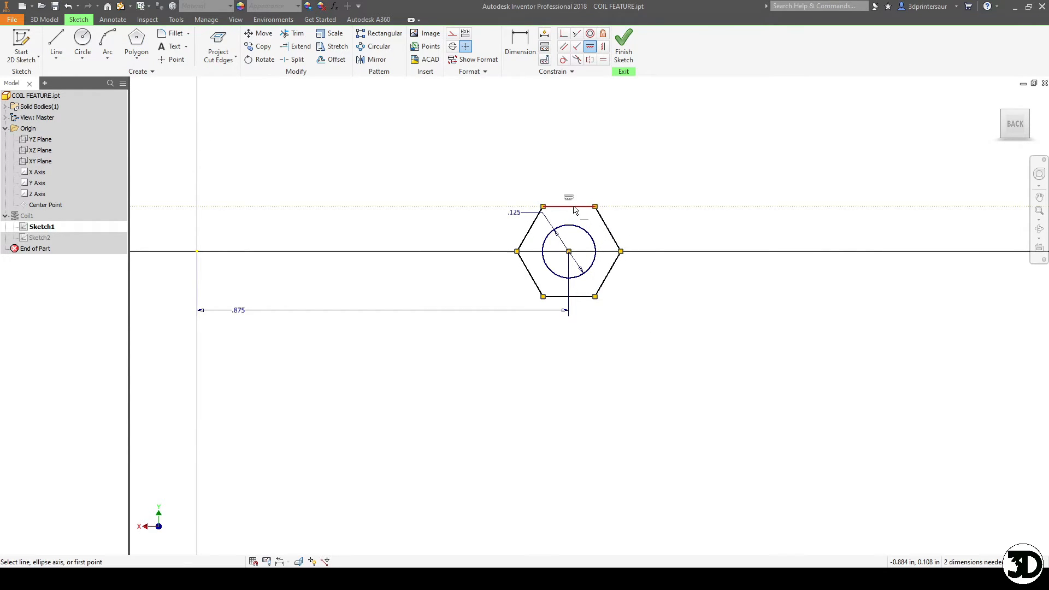
click(575, 211)
key(Escape)
key(d)
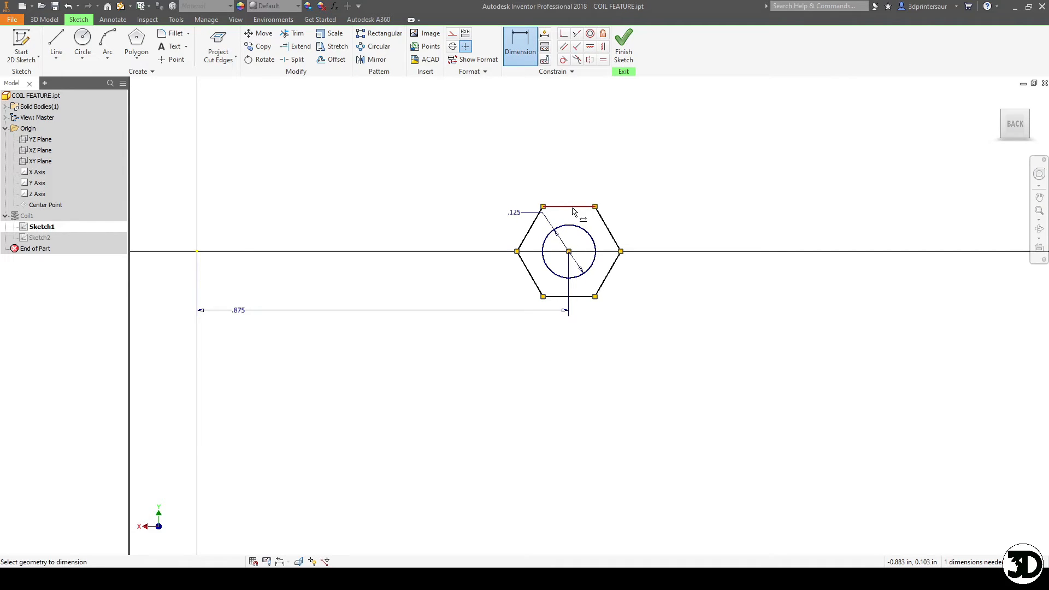
key(Escape)
Step: Convert the profile circle to construction geometry and make the hexagon's upper edge tangent to it
click(577, 226)
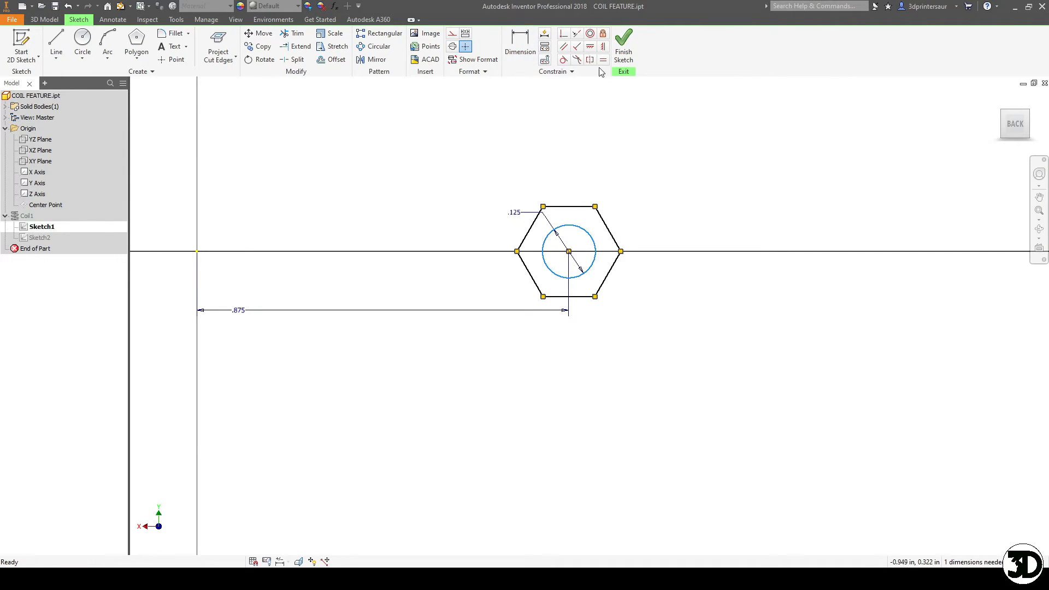
click(452, 34)
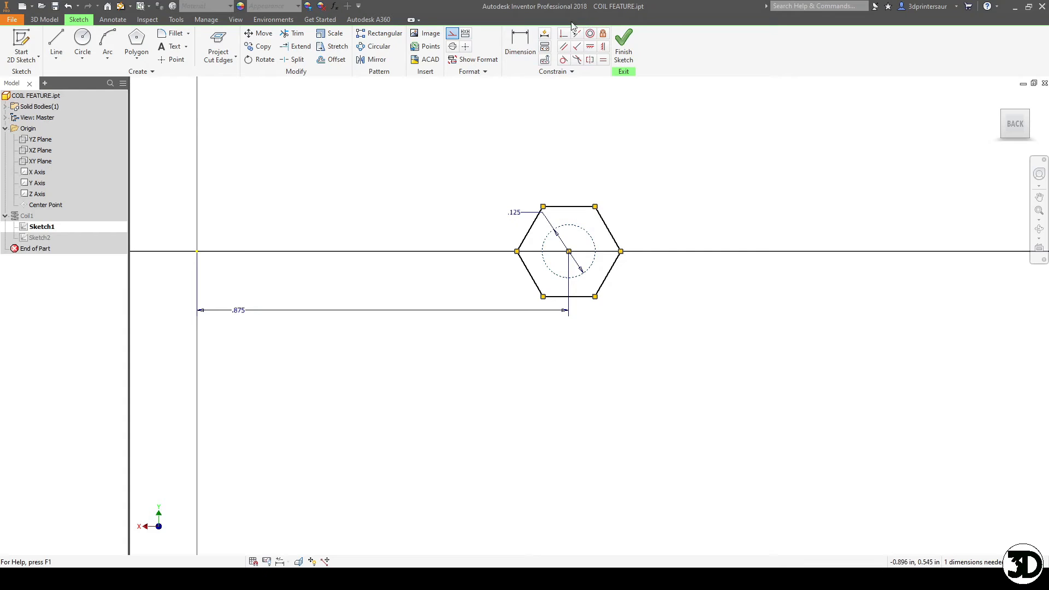
click(589, 210)
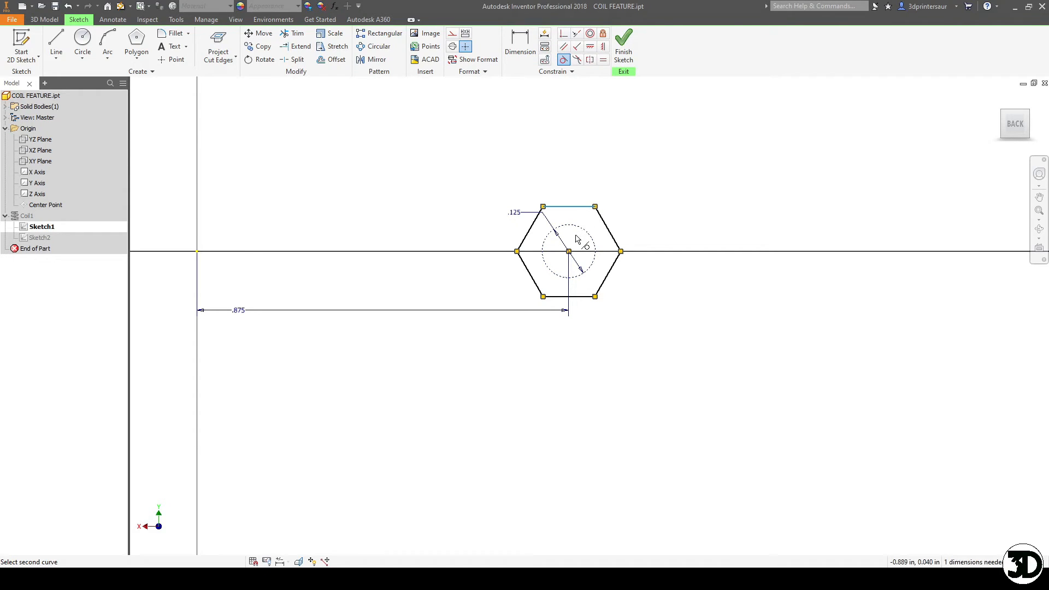
click(560, 227)
key(Escape)
Step: Finish the profile sketch to rebuild the coil with the hexagonal cross-section
click(623, 43)
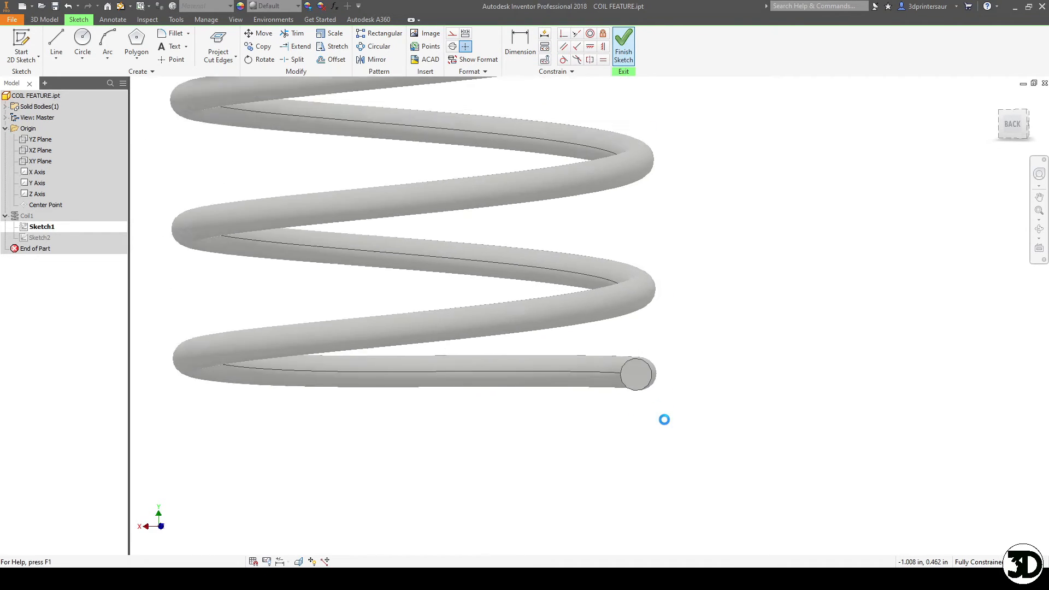
shift+middle_drag(632, 507, 605, 356)
shift+middle_drag(697, 358, 703, 428)
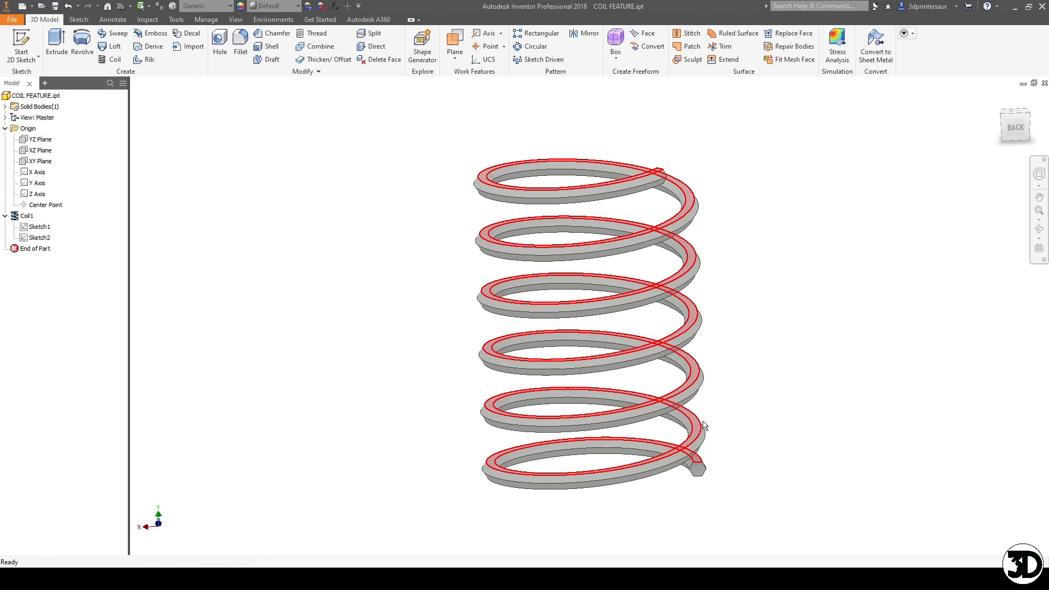